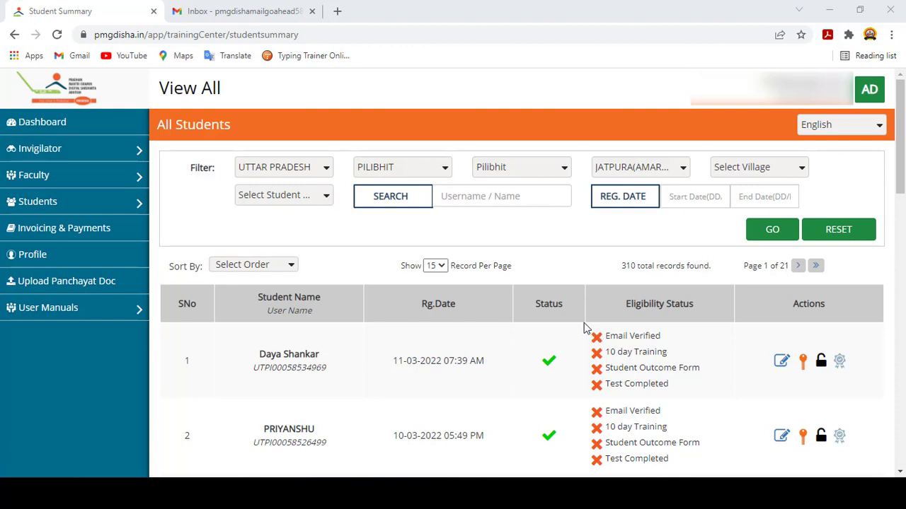
# Switch to the incognito window showing the student's My Profile page with the email unverified
pyautogui.hotkey('alt', 'Tab')
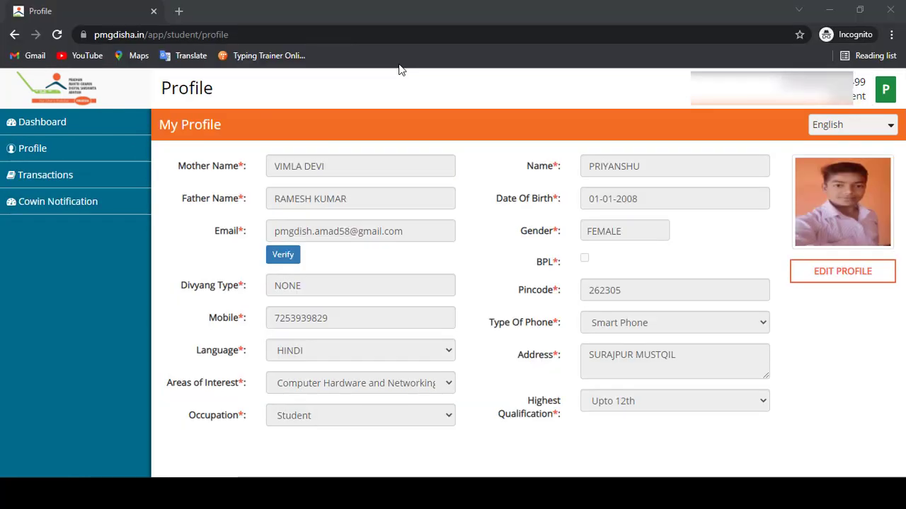
# Go to the student's profile, dismiss the OTP prompt, enter edit mode and select the current email
pyautogui.click(81, 128)
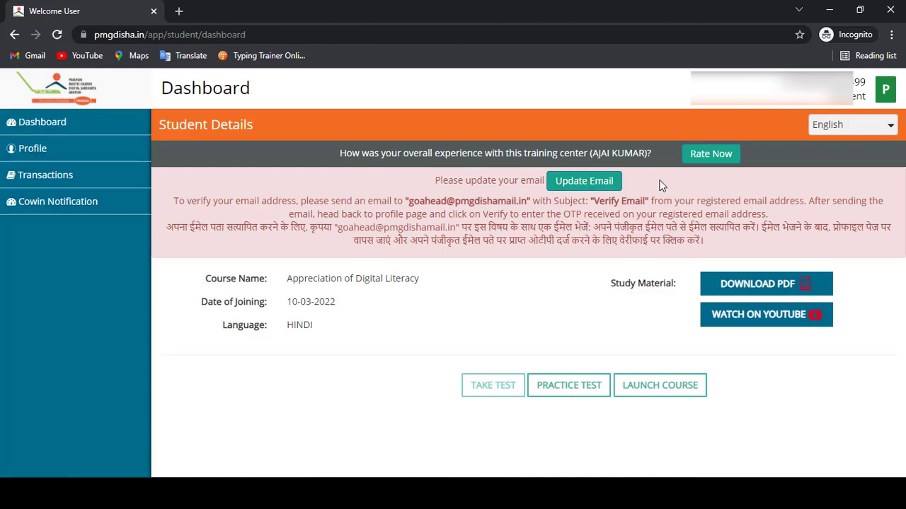
pyautogui.click(40, 149)
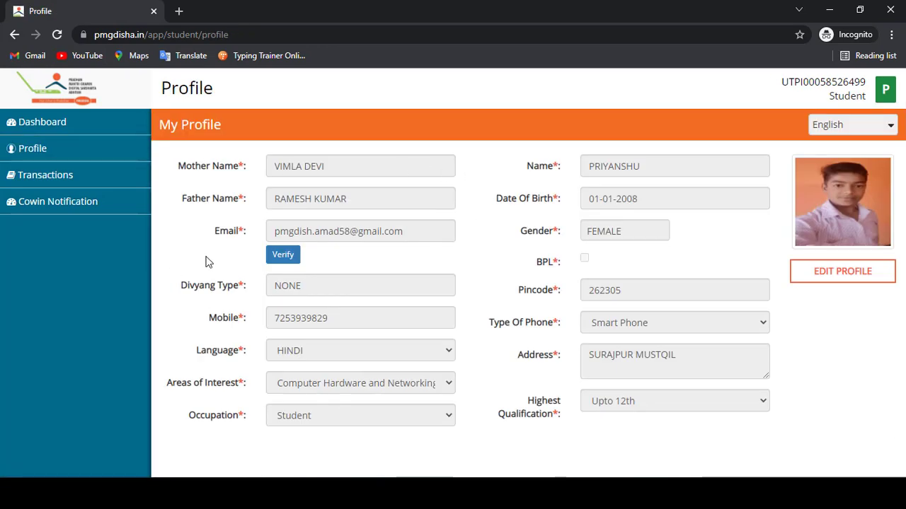
pyautogui.click(284, 256)
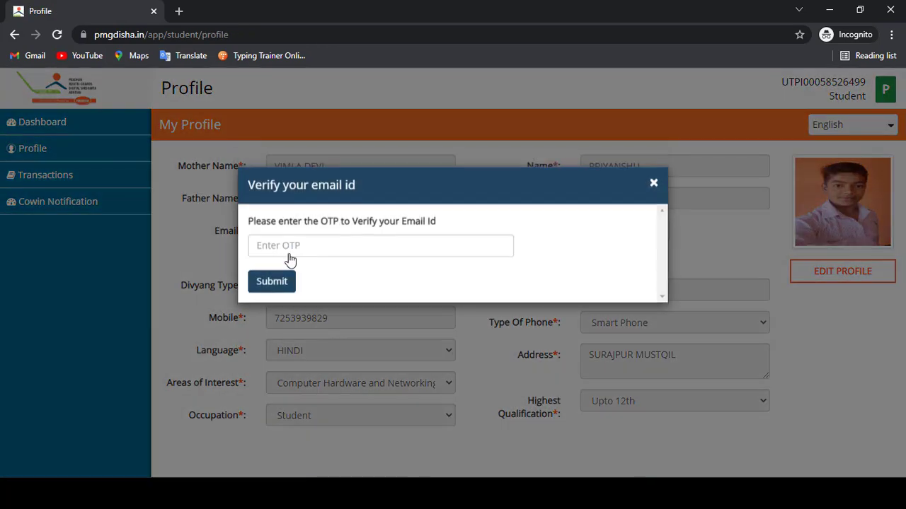
pyautogui.click(653, 186)
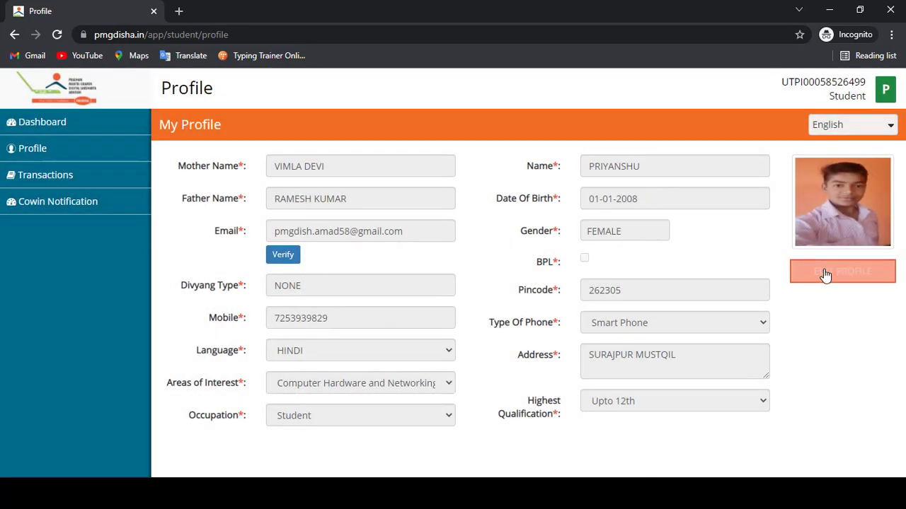
pyautogui.click(807, 271)
pyautogui.moveTo(420, 229); pyautogui.dragTo(250, 236)
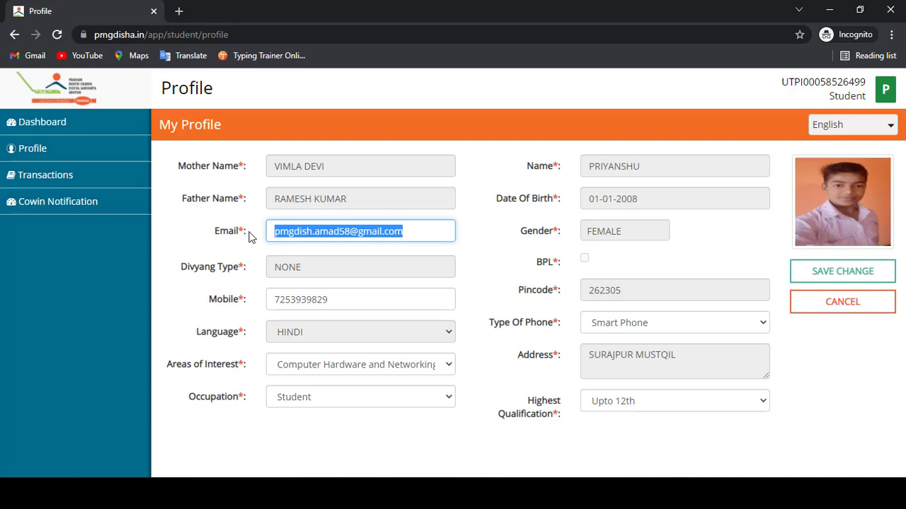
# Replace the email with the new Gmail address and save; the portal reports the student could not be saved
pyautogui.hotkey('ctrl', 'v')
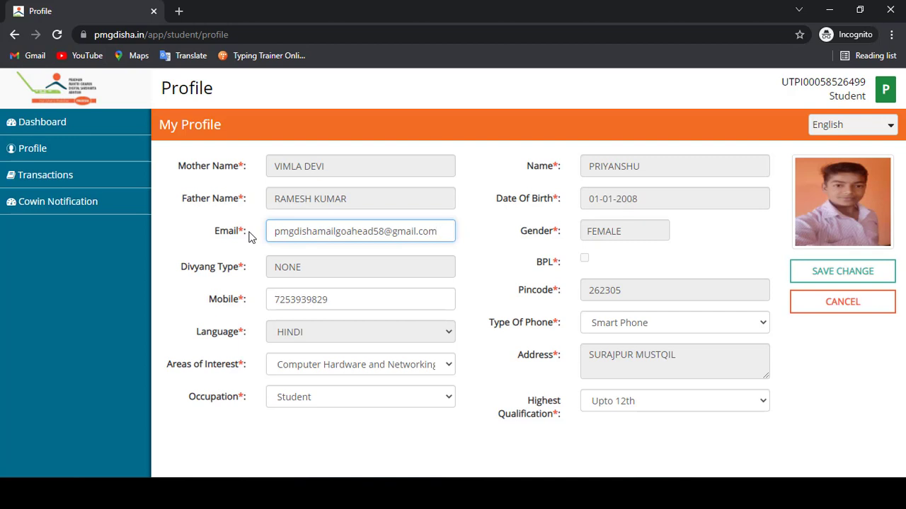
pyautogui.click(817, 274)
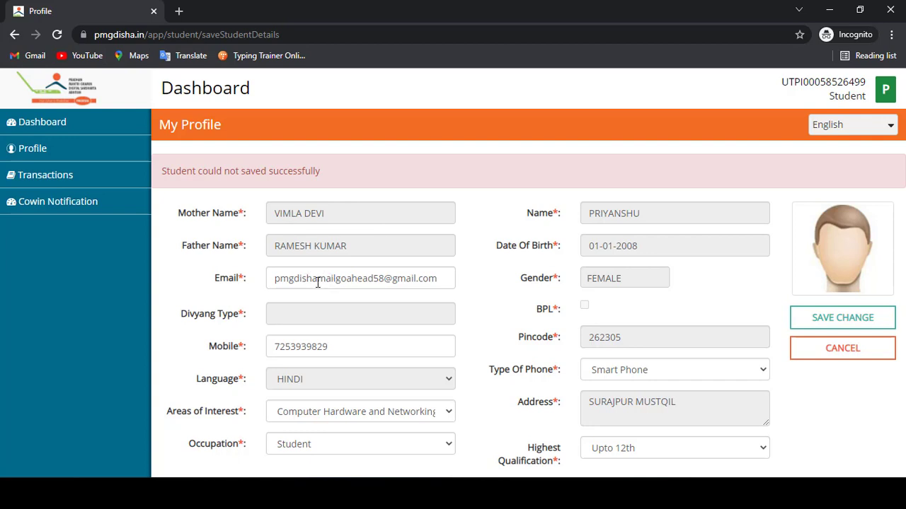
# Insert a dot after 'pmgdish' in the email username and save the profile successfully
pyautogui.click(278, 279)
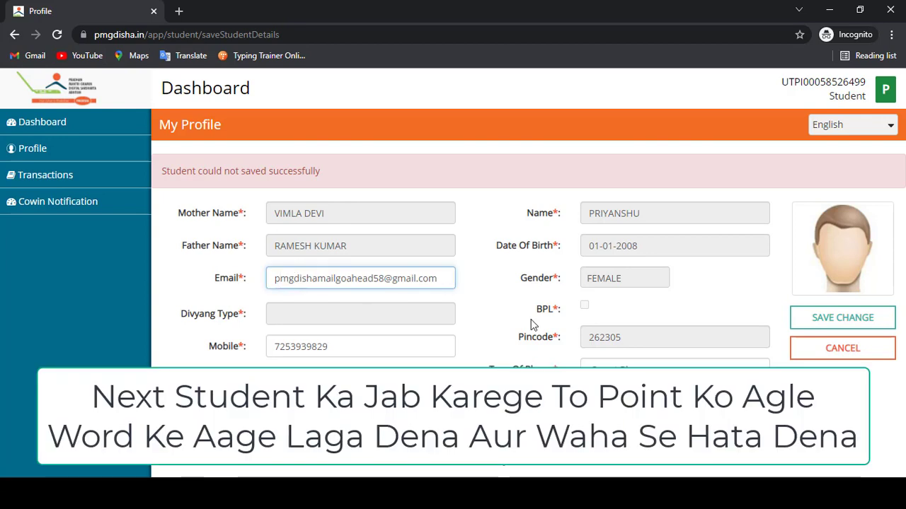
pyautogui.write('.')
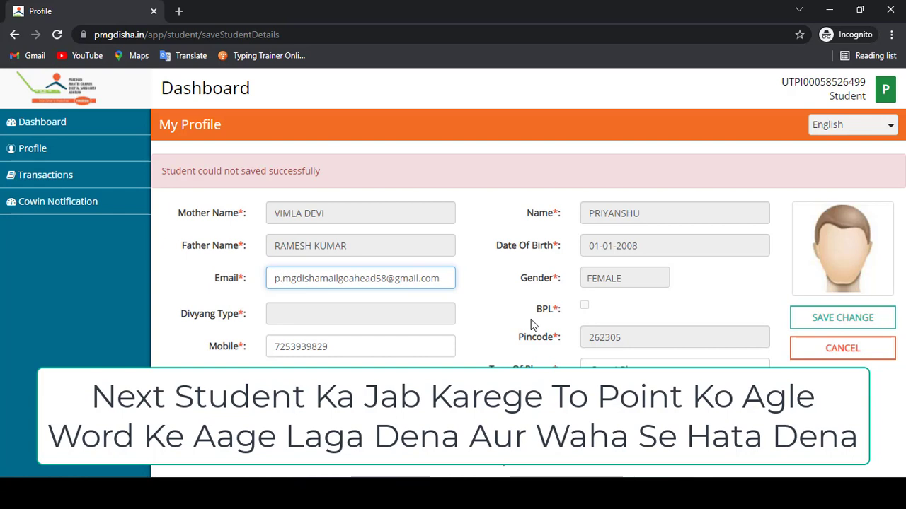
pyautogui.press('BackSpace')
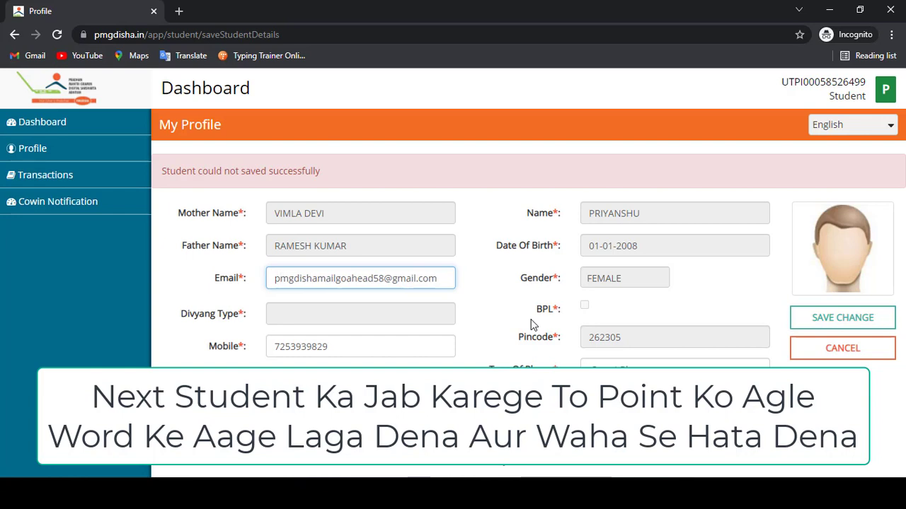
pyautogui.click(312, 278)
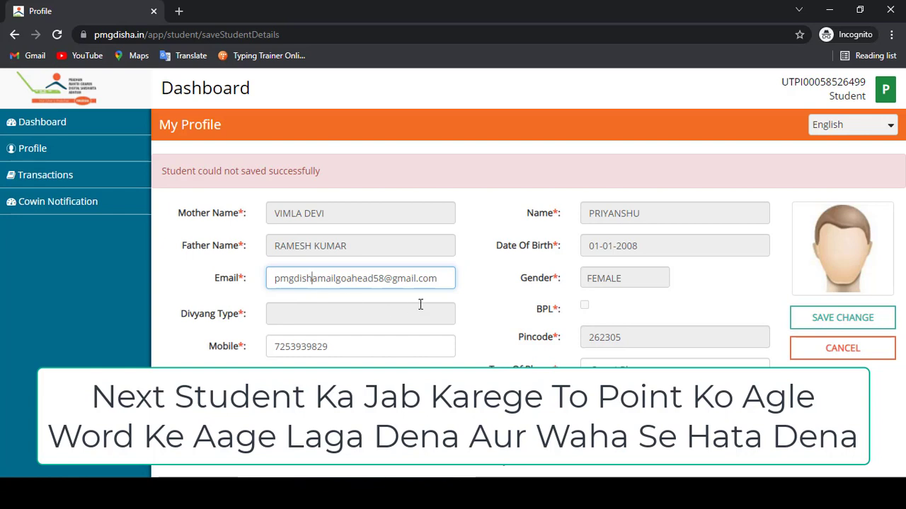
pyautogui.write('.')
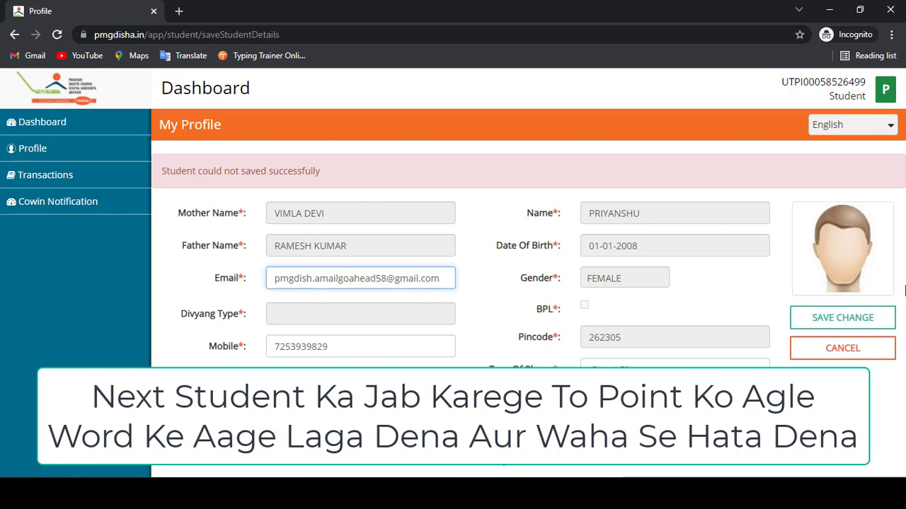
pyautogui.click(869, 326)
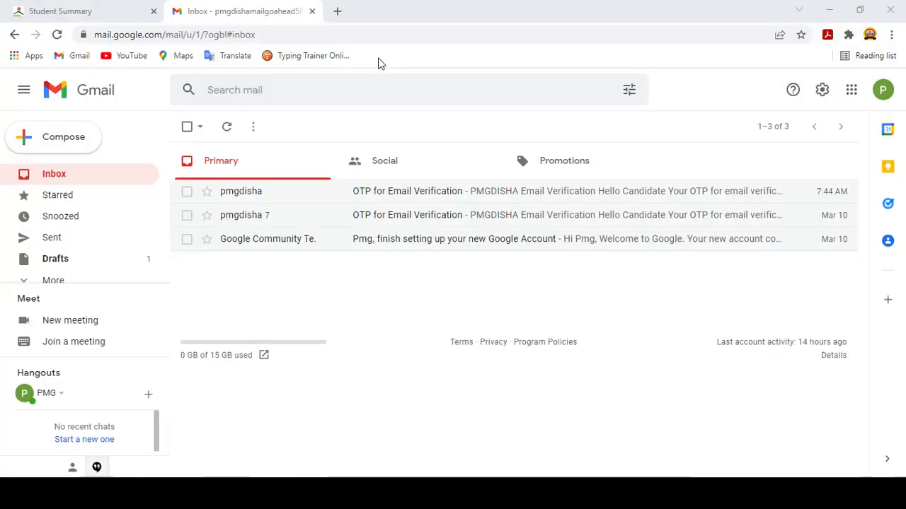
# In Gmail's Accounts and Import settings, paste the dotted address as another sender, then close that popup
pyautogui.click(823, 90)
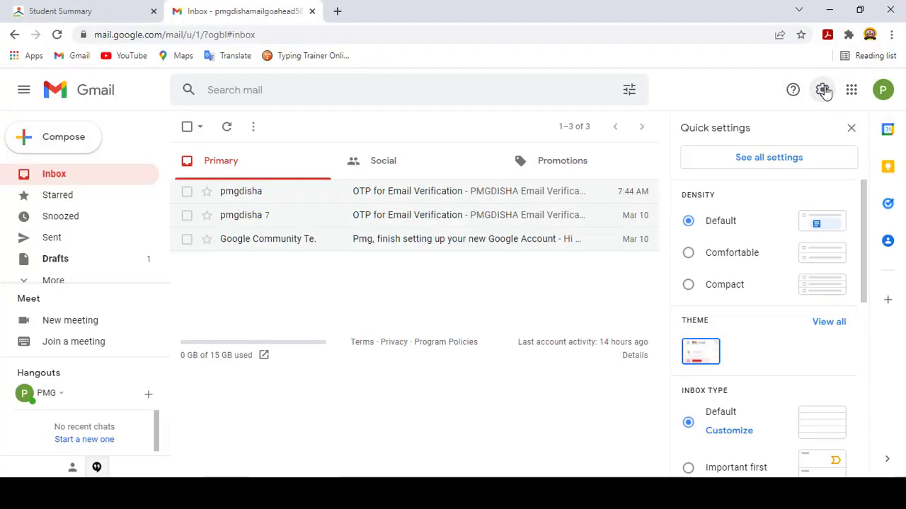
pyautogui.click(772, 162)
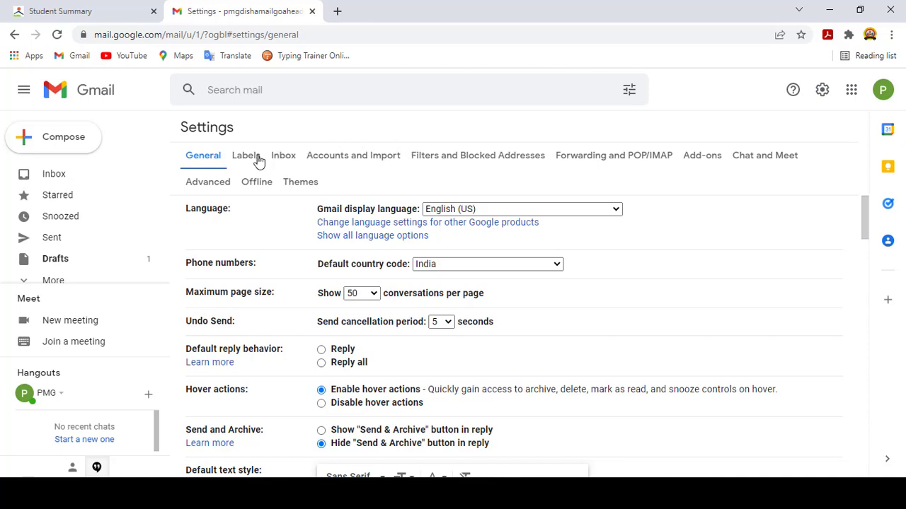
pyautogui.click(352, 157)
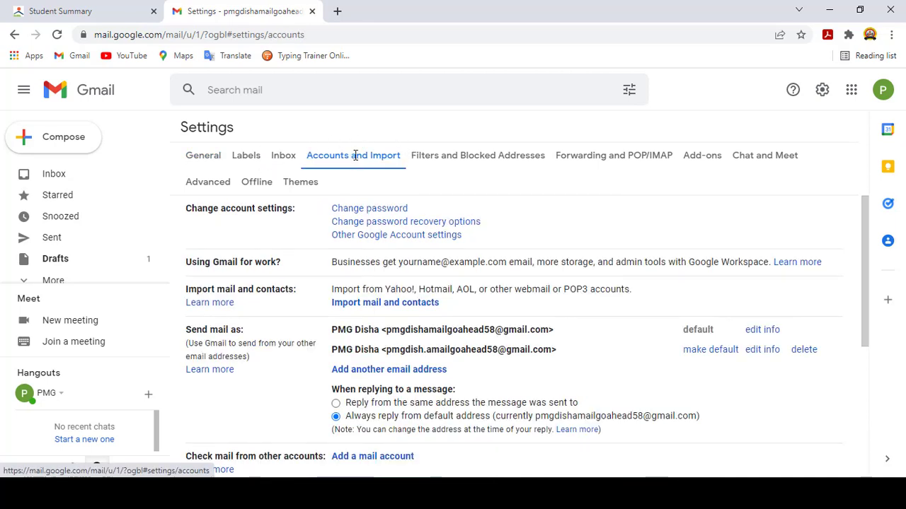
pyautogui.click(373, 375)
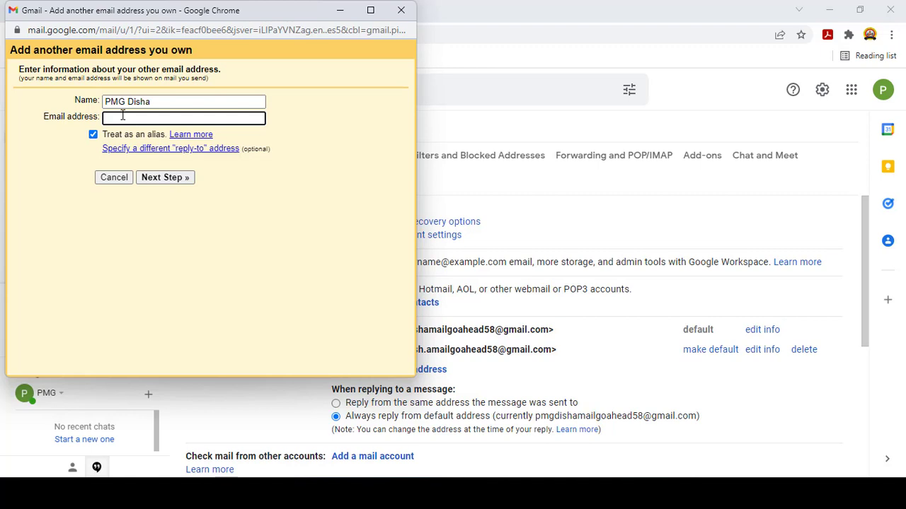
pyautogui.hotkey('ctrl', 'v')
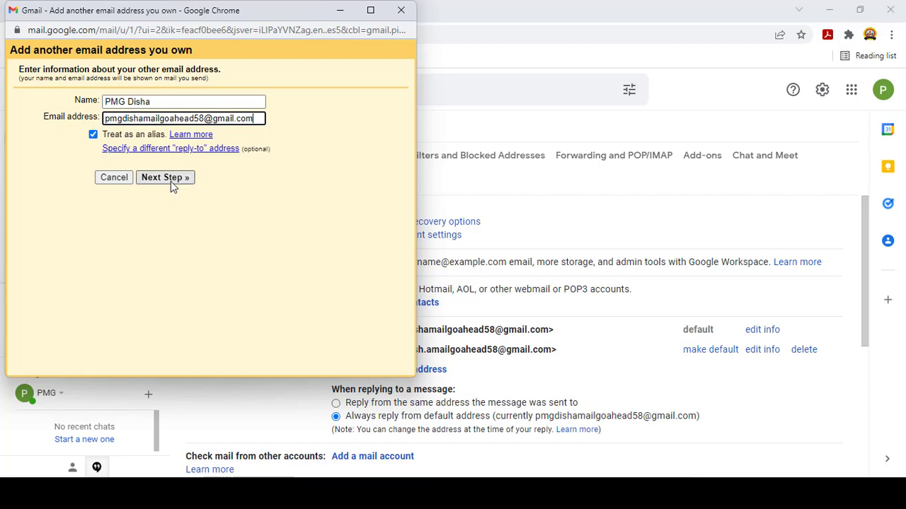
pyautogui.click(400, 10)
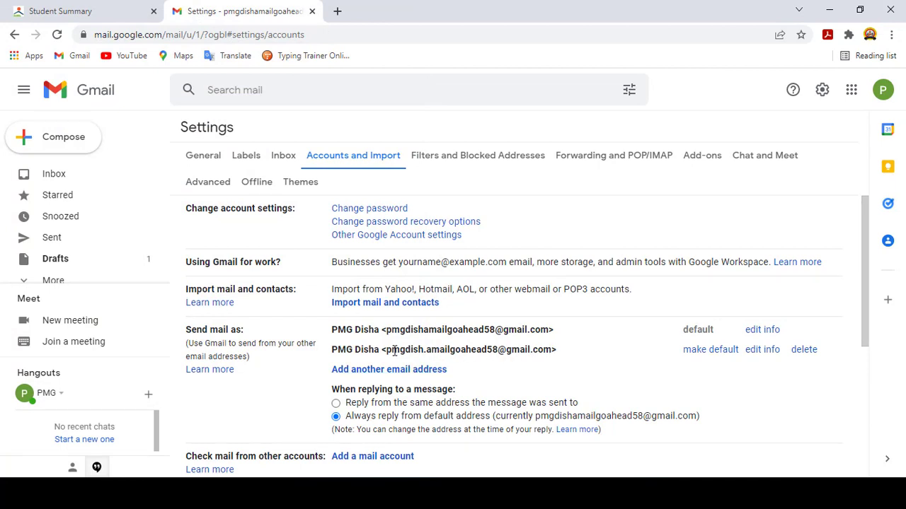
# Send an email from the dotted sender address to the PMGDISHA verify address with subject 'verify mail'
pyautogui.click(50, 145)
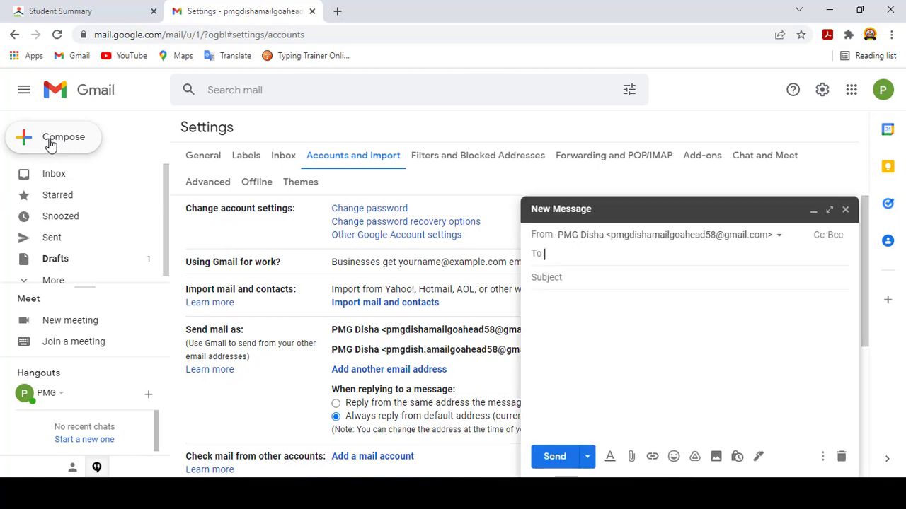
pyautogui.click(728, 238)
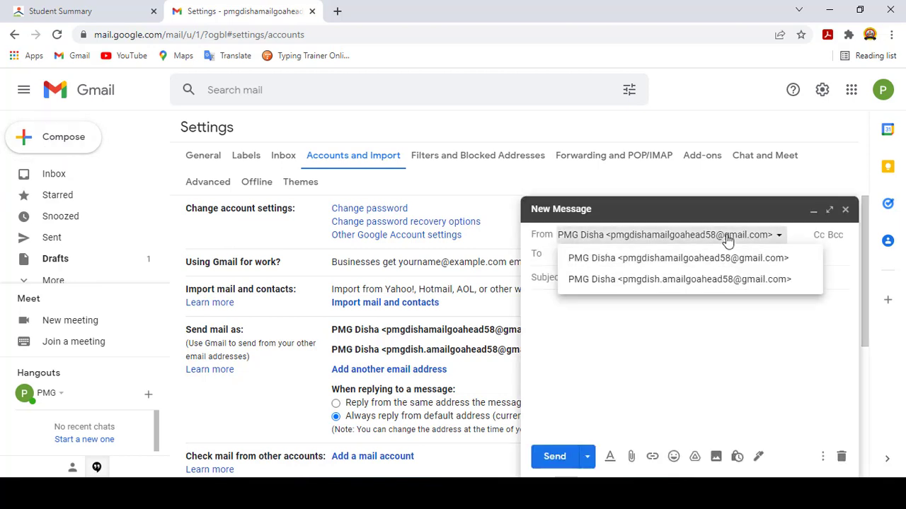
pyautogui.click(665, 281)
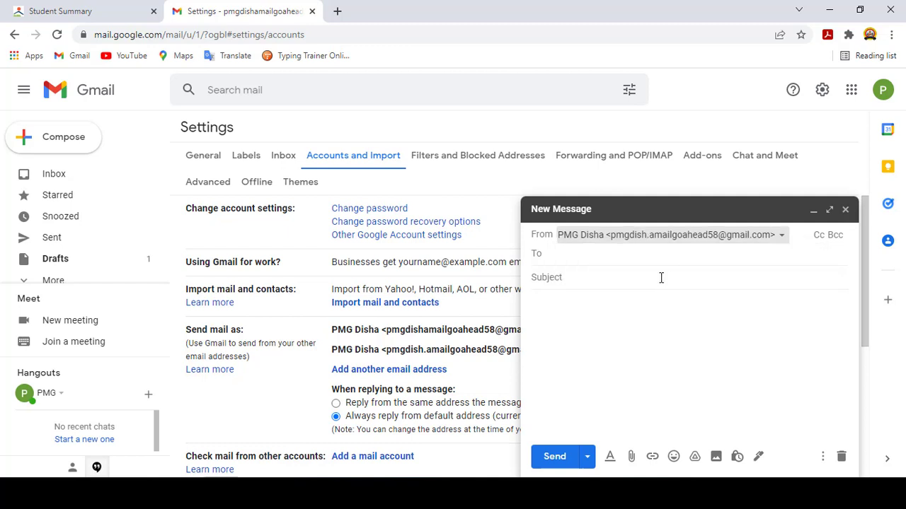
pyautogui.click(556, 257)
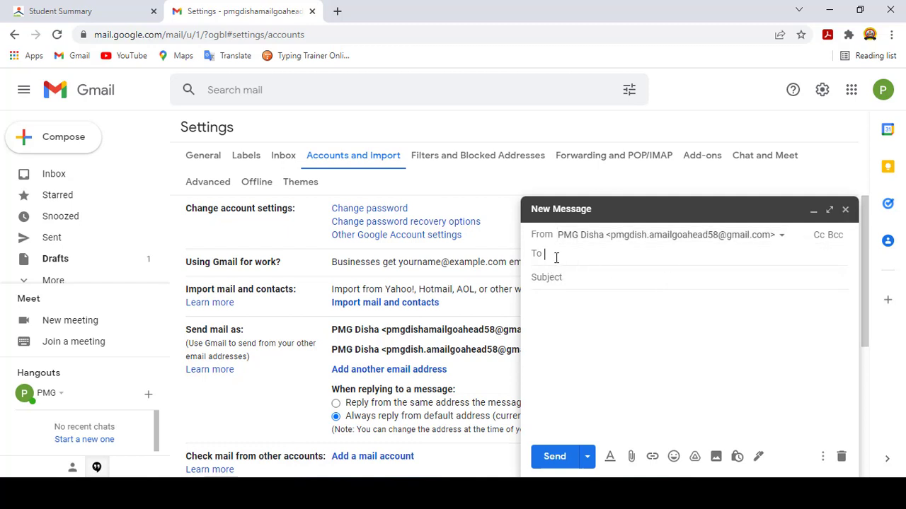
pyautogui.write('g')
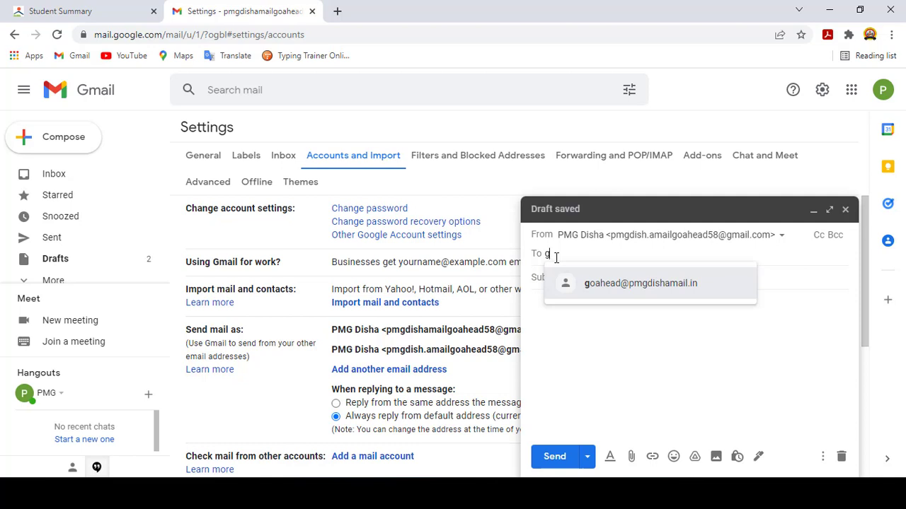
pyautogui.press('Return')
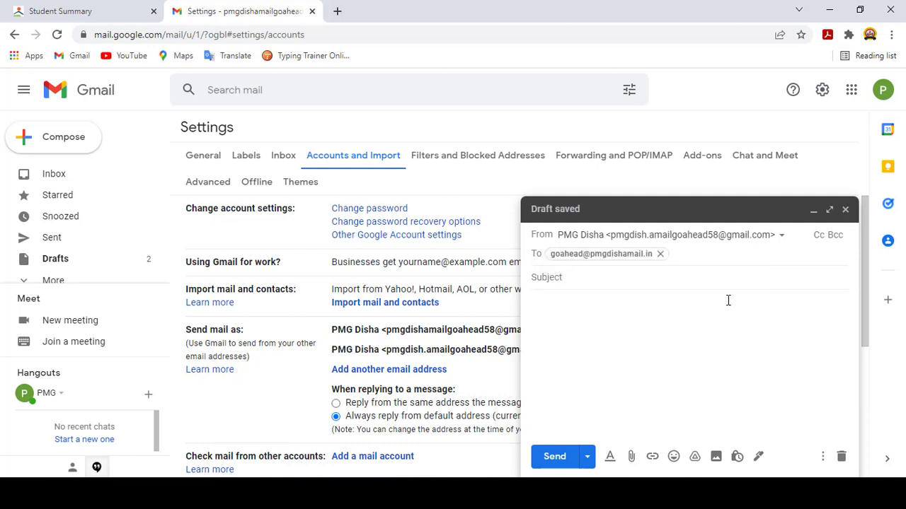
pyautogui.press('Tab')
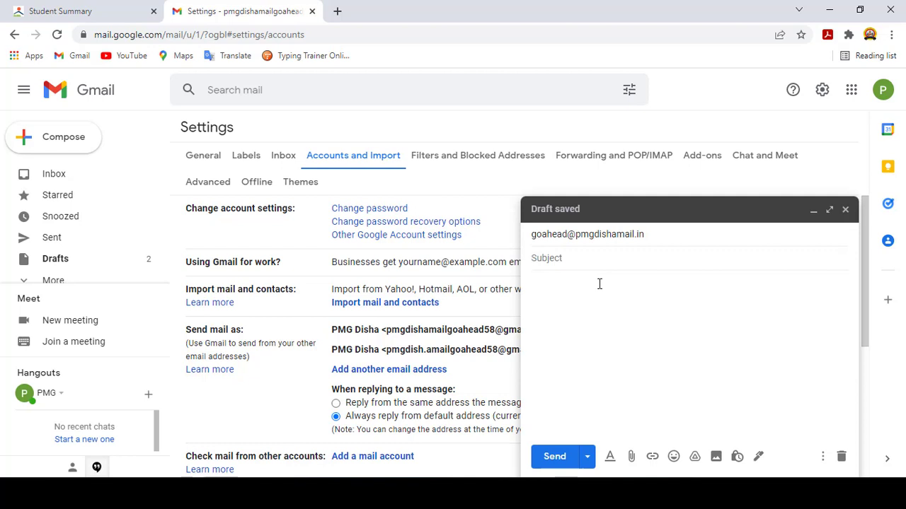
pyautogui.write('verify mail')
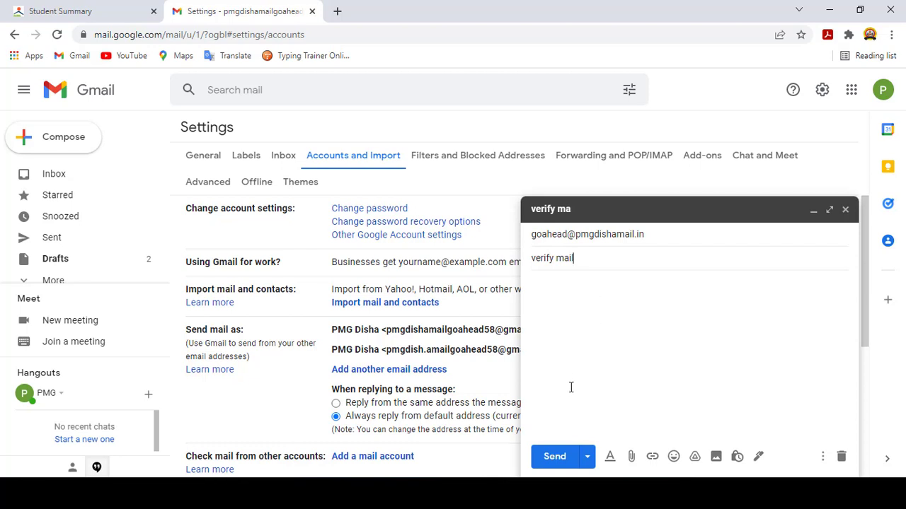
pyautogui.click(554, 458)
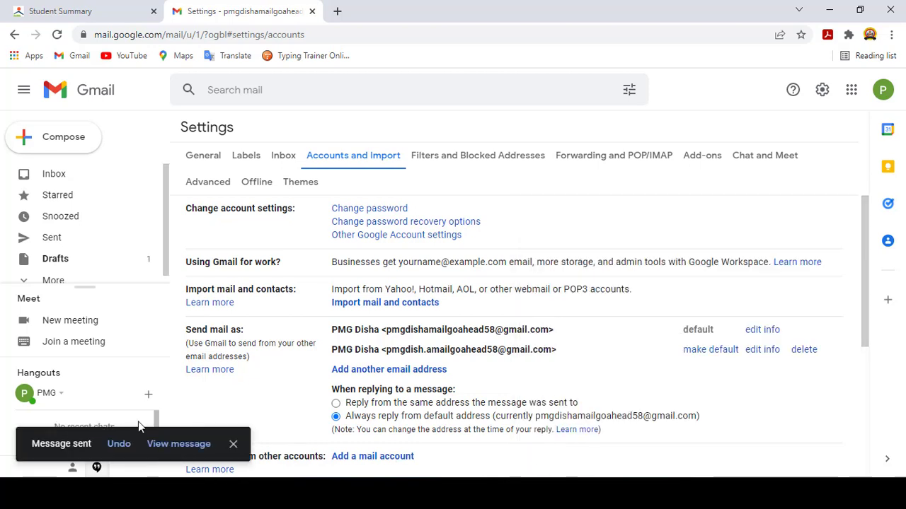
# Read the code in the newest 'OTP for Email Verification' message, then return to the profile window
pyautogui.click(48, 176)
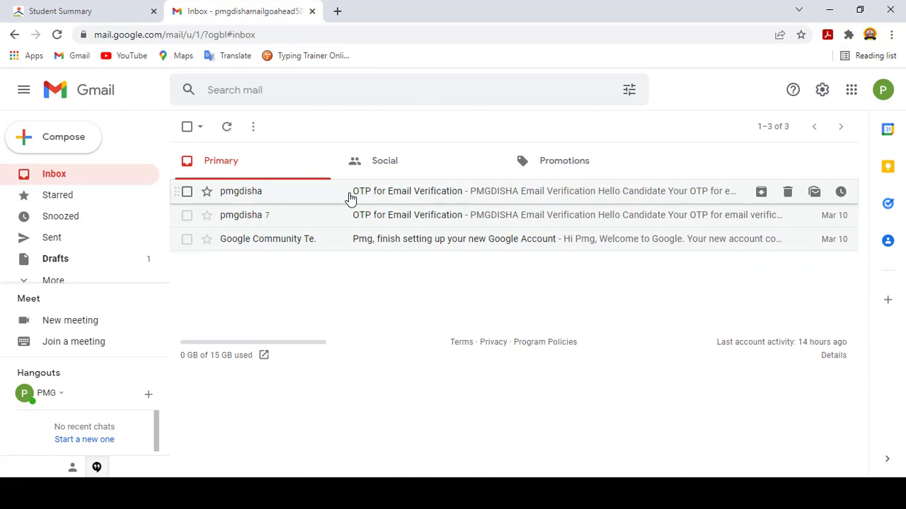
pyautogui.click(395, 66)
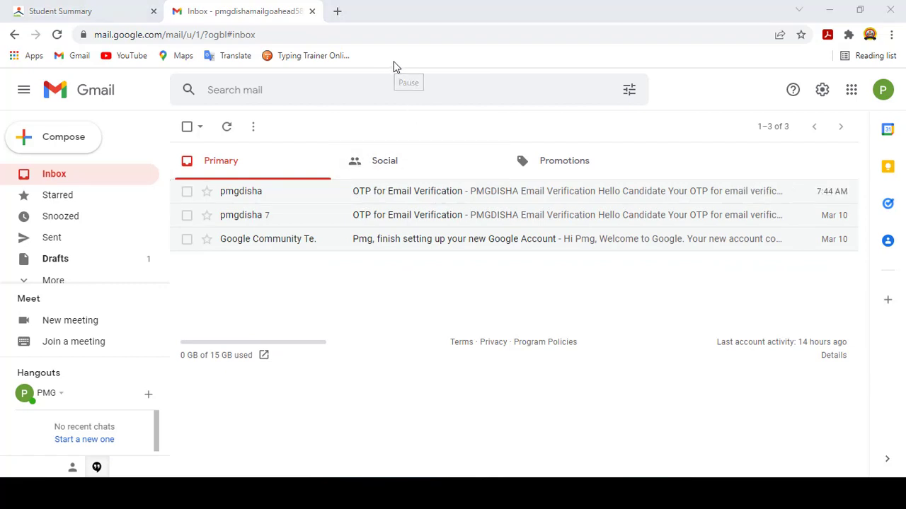
pyautogui.click(393, 203)
pyautogui.scroll(-3, 344, 364)
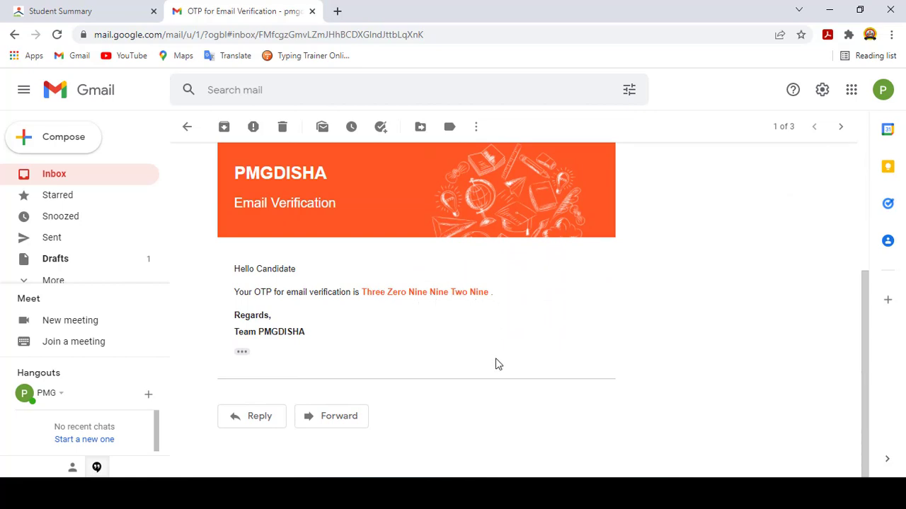
pyautogui.moveTo(463, 494)
pyautogui.click(524, 427)
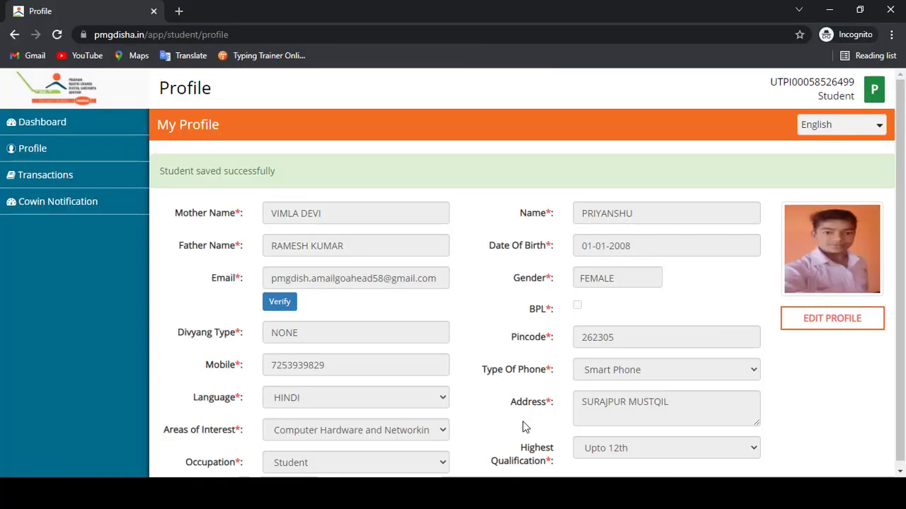
# Enter the emailed OTP in the email Verify dialog and submit; the portal rejects it as expired or invalid
pyautogui.click(279, 302)
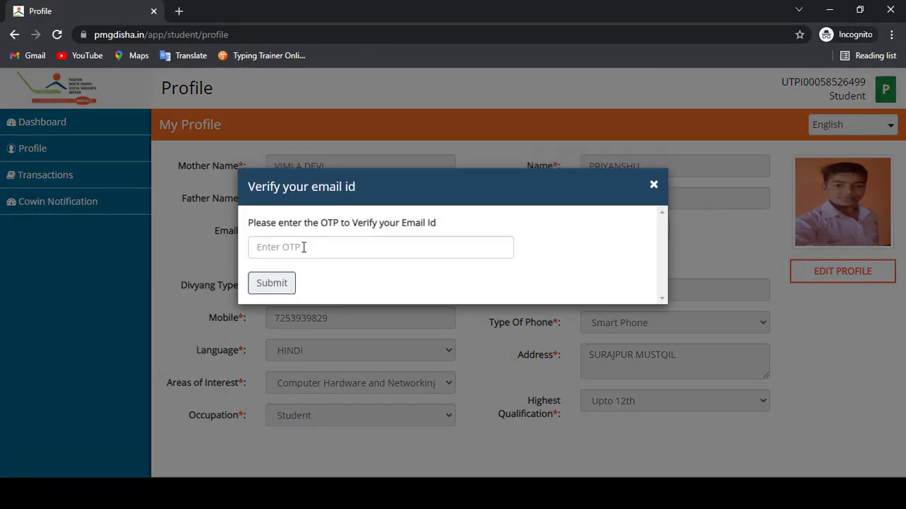
pyautogui.click(303, 247)
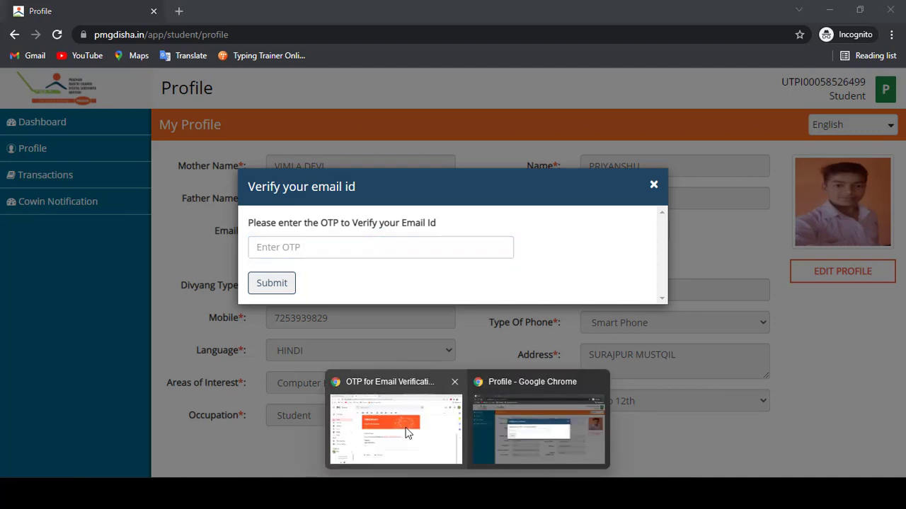
pyautogui.click(408, 433)
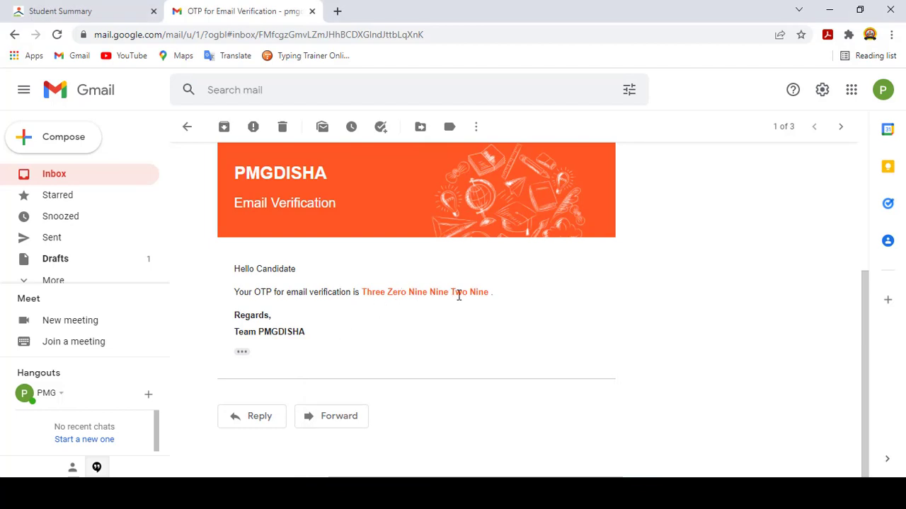
pyautogui.click(533, 443)
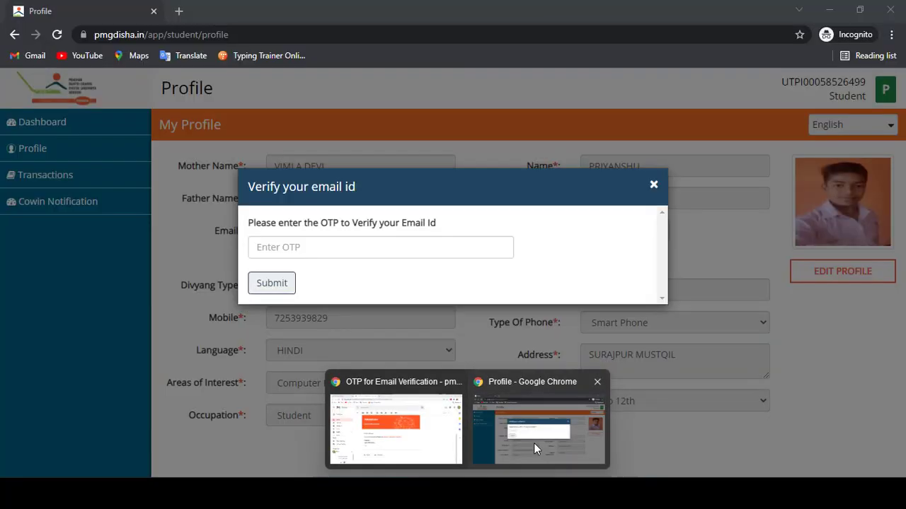
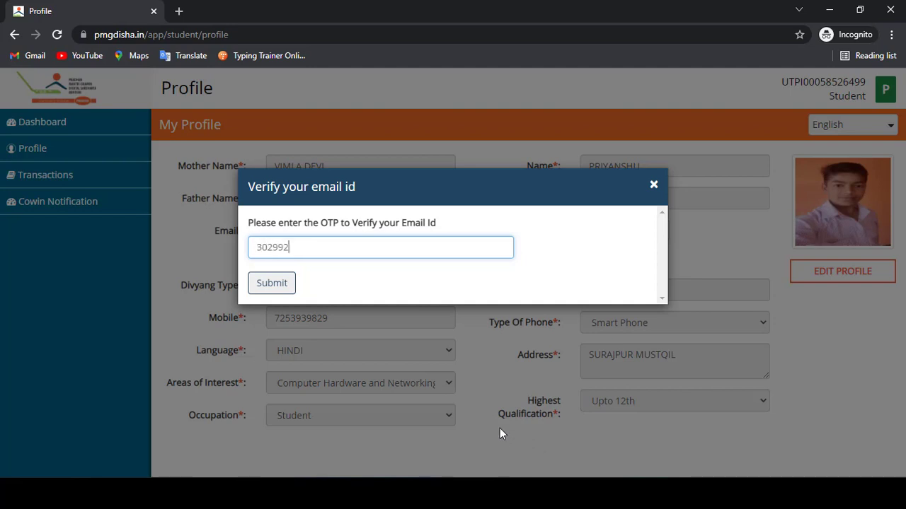
pyautogui.click(275, 289)
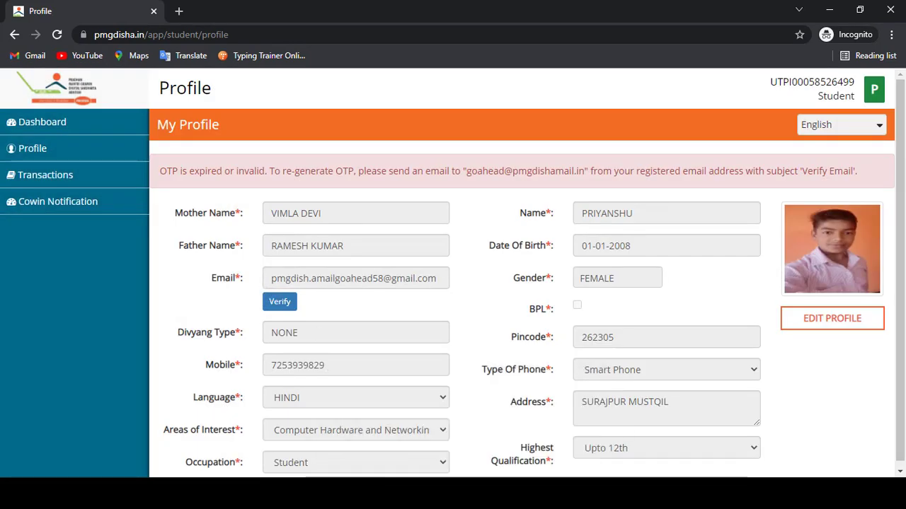
# Recheck the OTP in the Gmail message and return to the PMGDISHA profile window
pyautogui.click(467, 495)
pyautogui.click(418, 447)
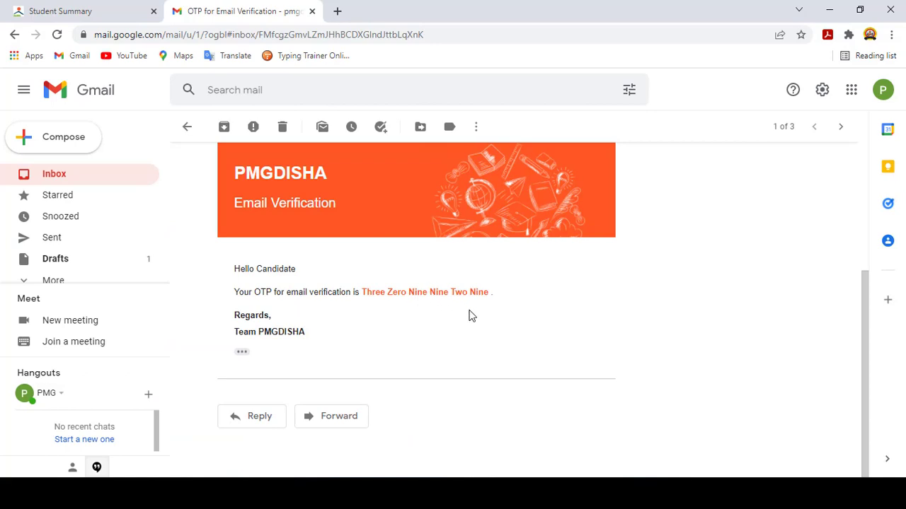
pyautogui.moveTo(467, 495)
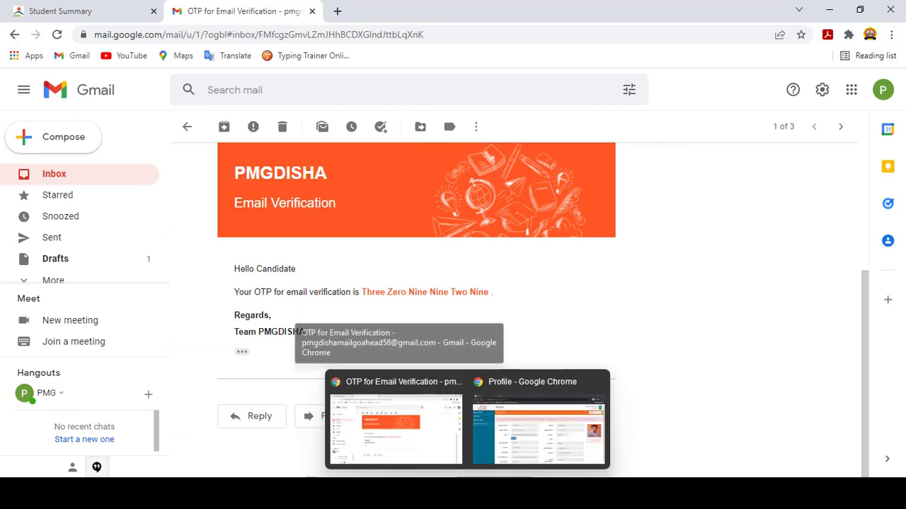
pyautogui.click(538, 428)
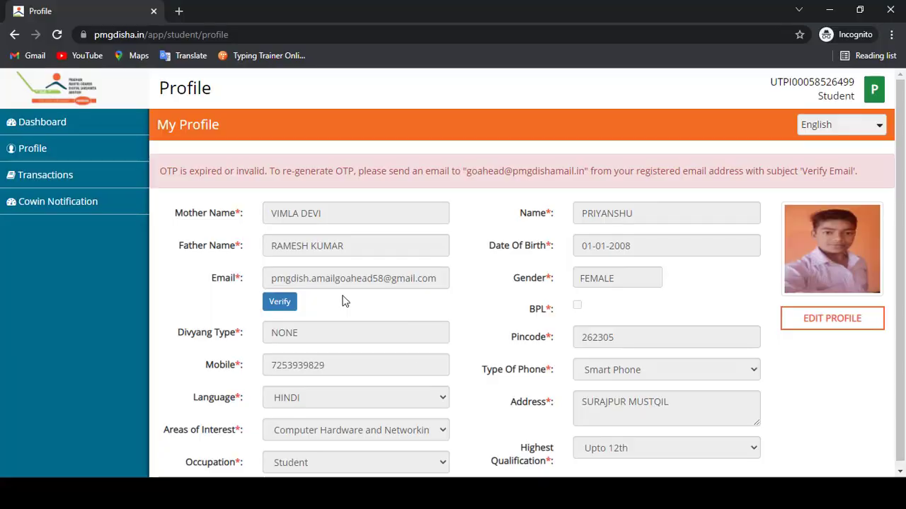
pyautogui.click(279, 303)
pyautogui.moveTo(304, 247); pyautogui.dragTo(230, 248)
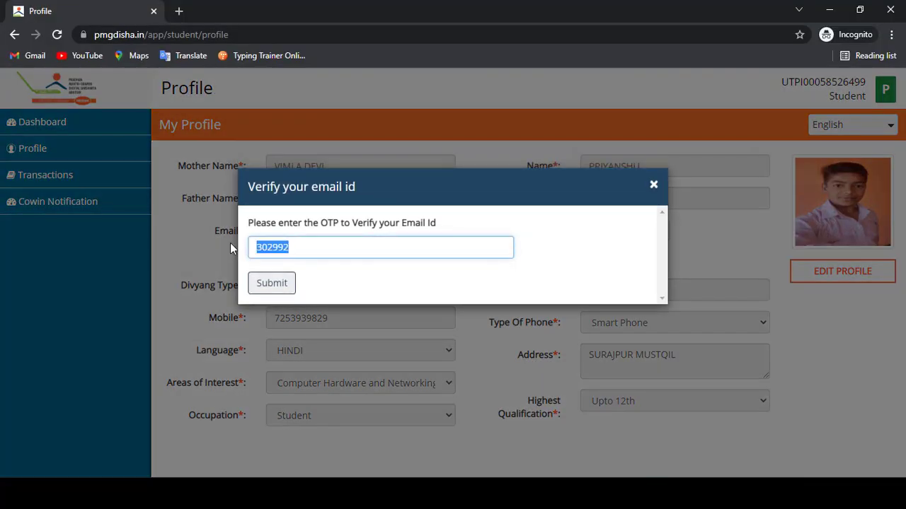
pyautogui.click(272, 285)
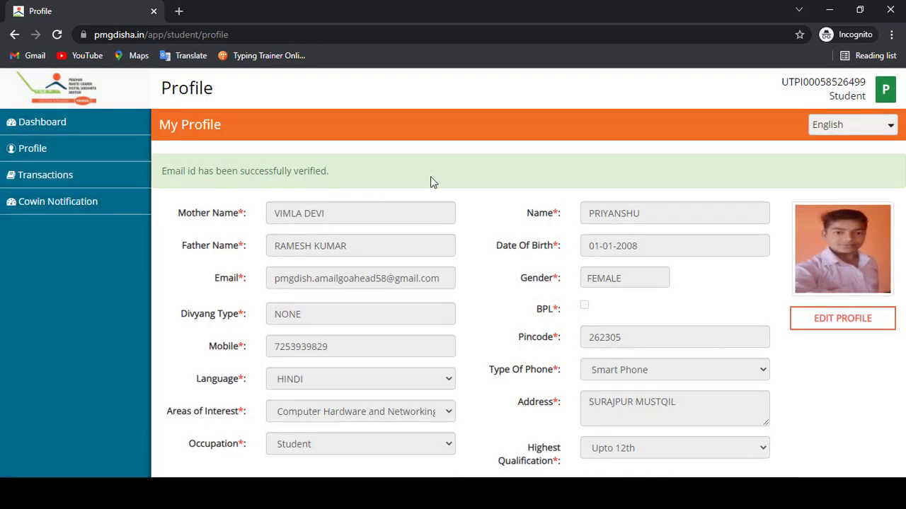
pyautogui.click(33, 177)
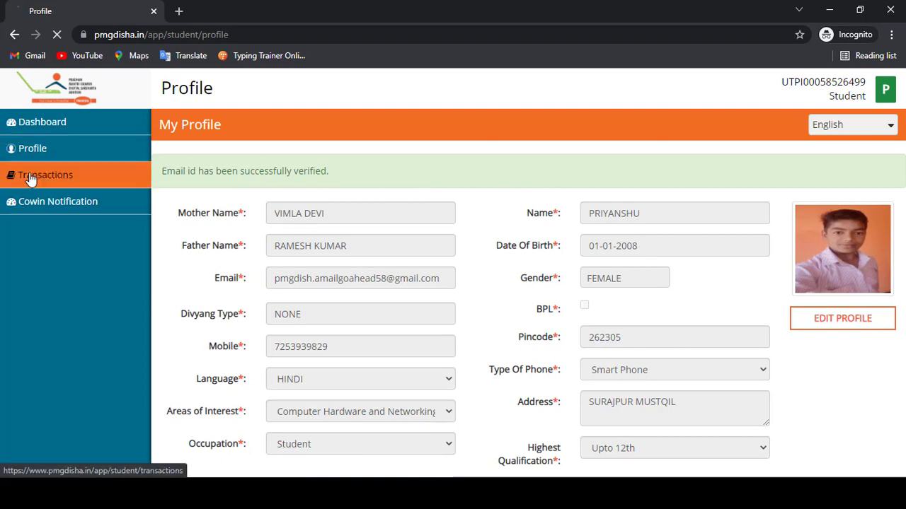
# In the Student Outcome Form, answer yes to digital devices, Digital Locker and eGrameen Store app, No to Insurance
pyautogui.click(475, 170)
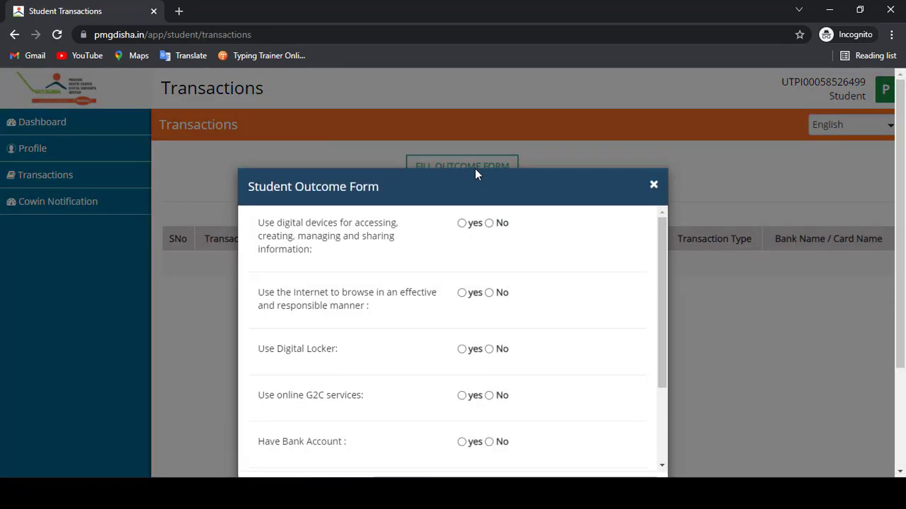
pyautogui.click(461, 224)
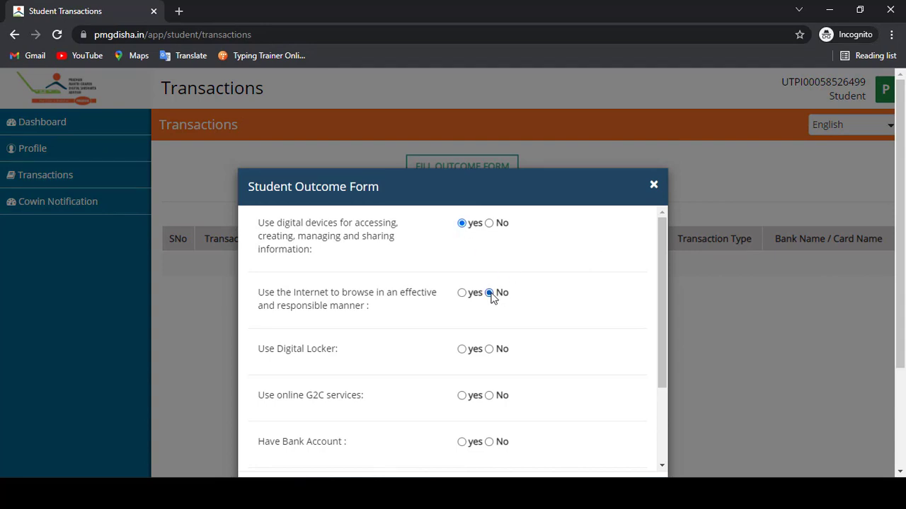
pyautogui.click(464, 350)
pyautogui.scroll(-2, 499, 390)
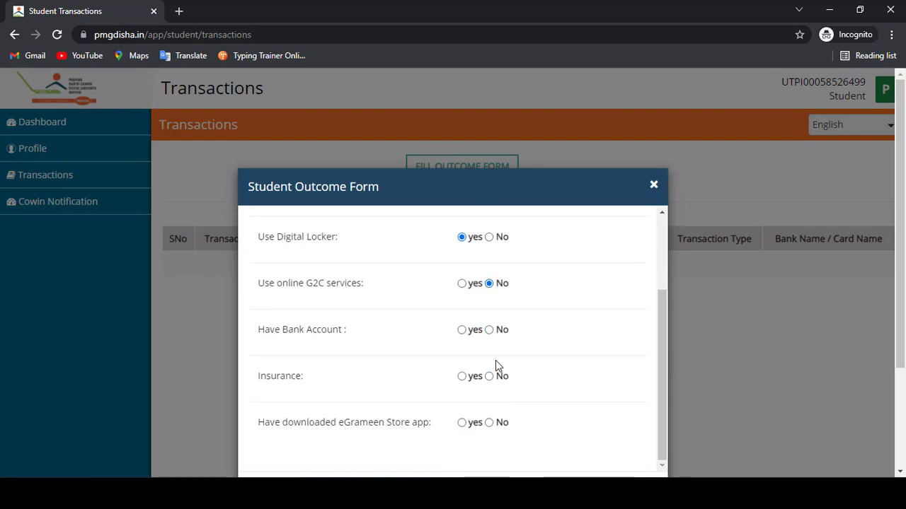
pyautogui.click(493, 378)
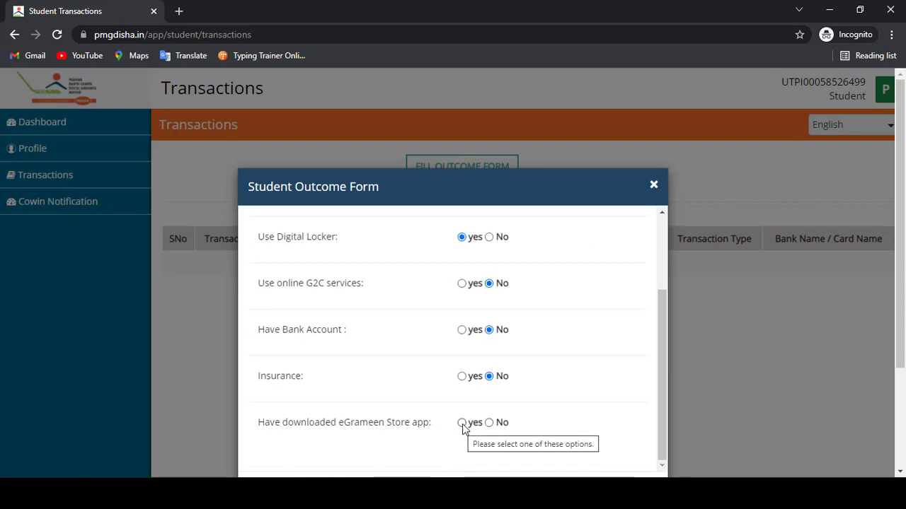
pyautogui.click(462, 423)
pyautogui.scroll(-1, 524, 429)
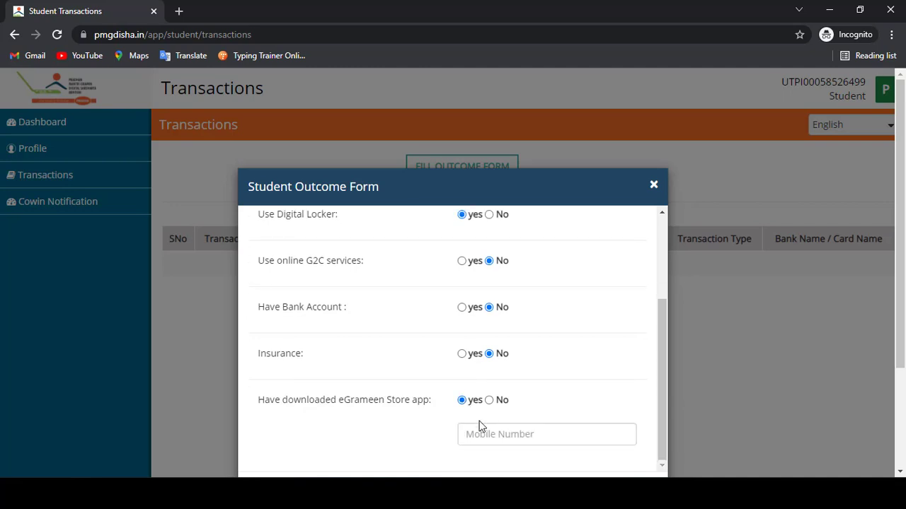
# Enter the student's mobile number for the eGrameen Store and submit the outcome form
pyautogui.click(484, 436)
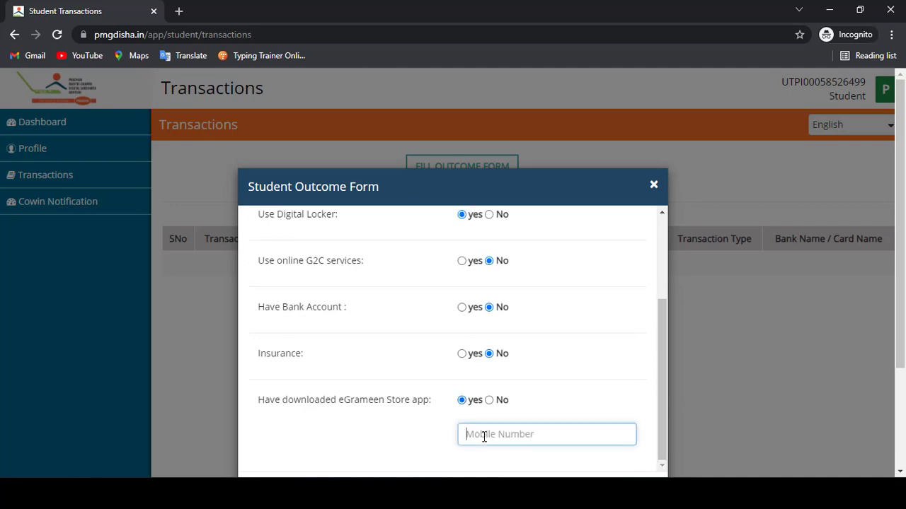
pyautogui.scroll(-2, 466, 443)
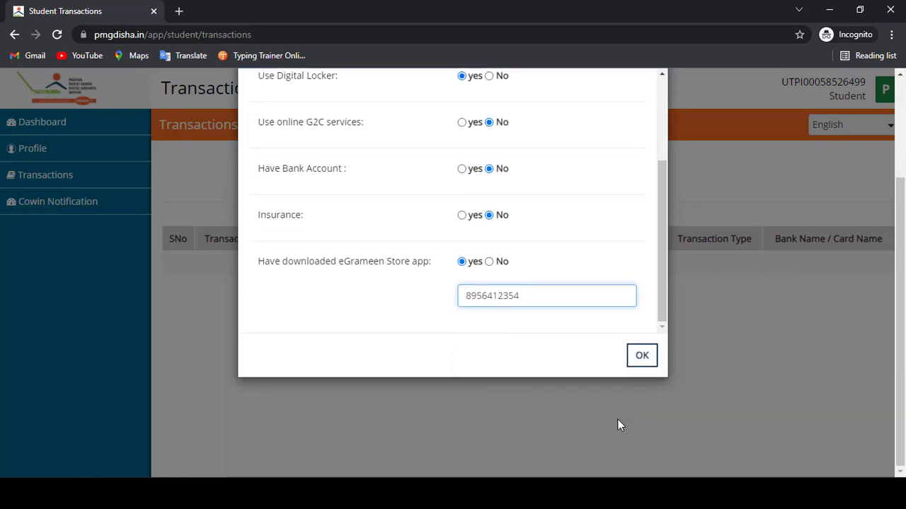
pyautogui.click(642, 357)
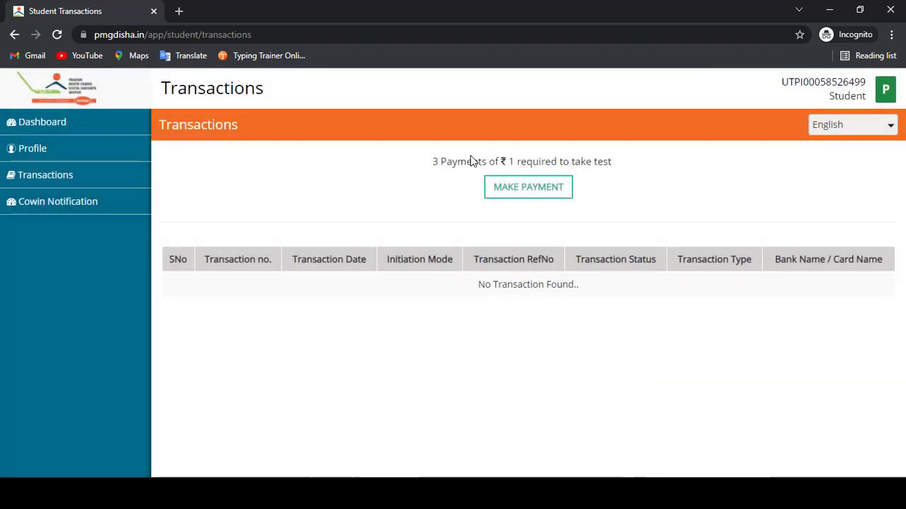
# Pay the first ₹1 test payment with the copied demo payment address and the given bank PIN
pyautogui.click(516, 188)
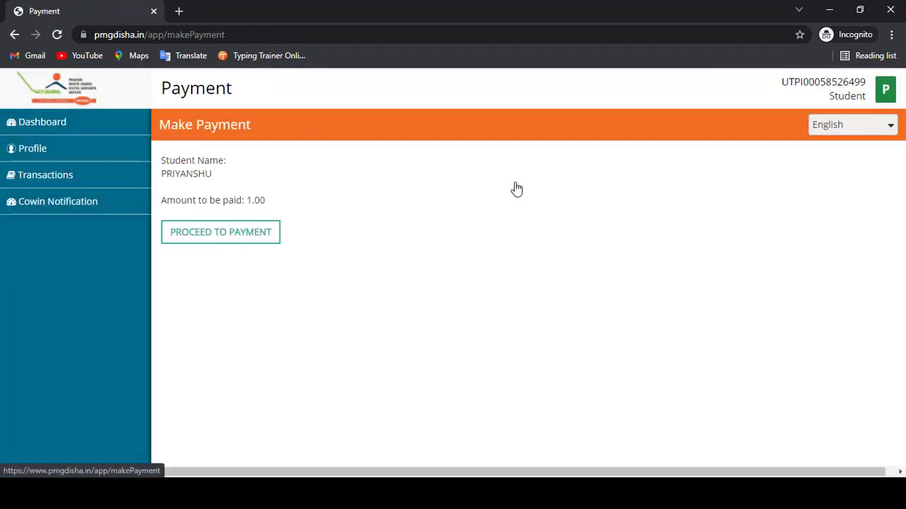
pyautogui.click(249, 233)
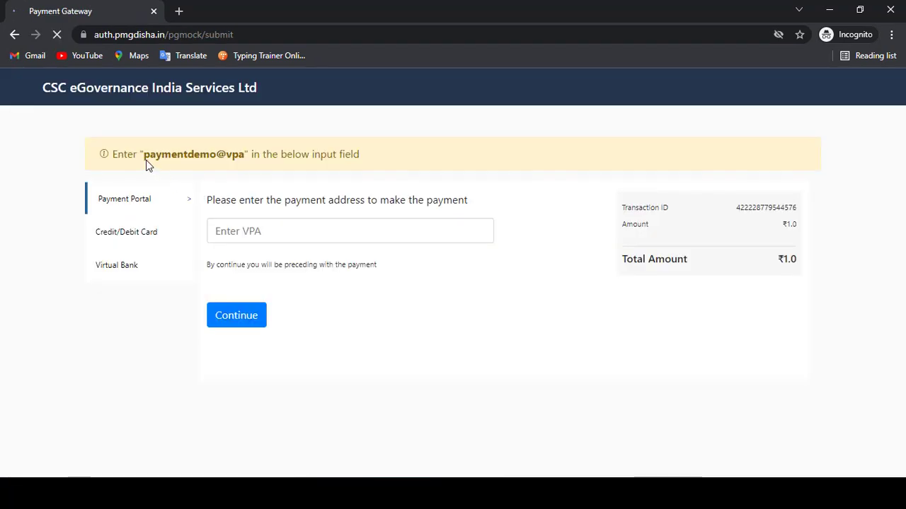
pyautogui.moveTo(145, 157); pyautogui.dragTo(239, 164)
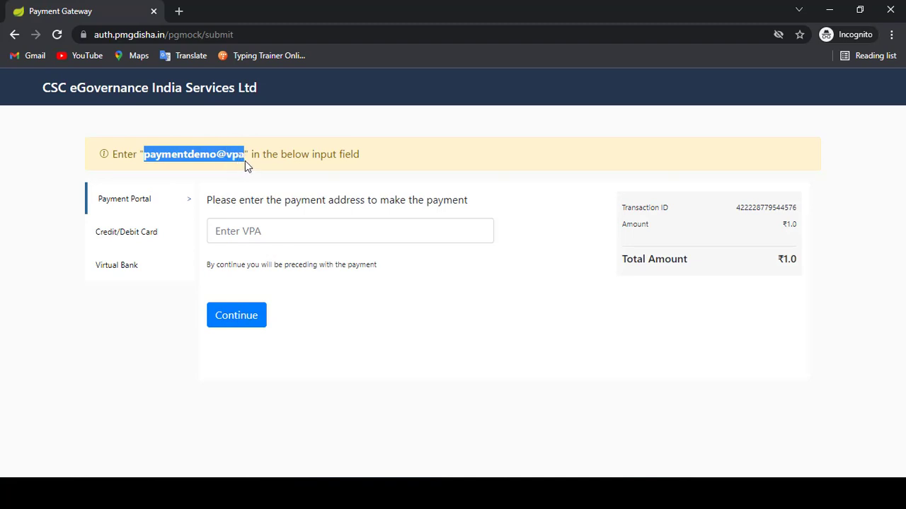
pyautogui.click(232, 224)
pyautogui.rightClick(233, 220)
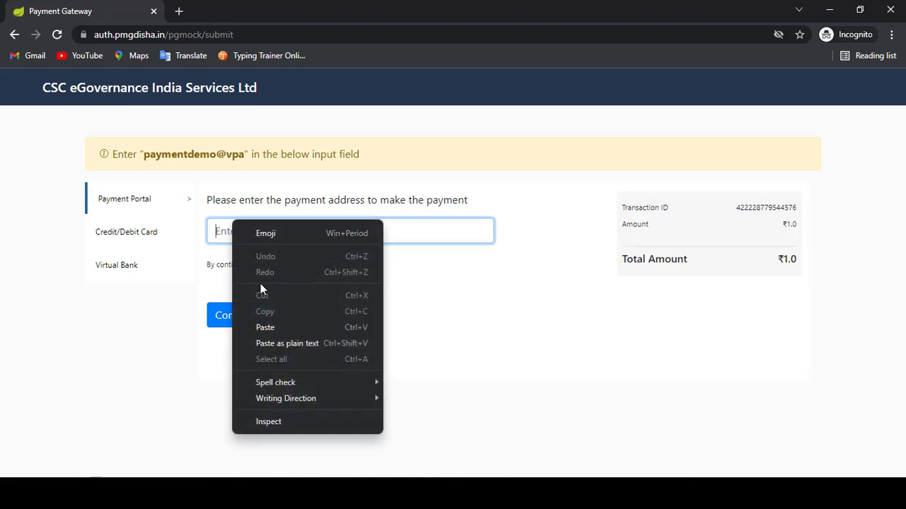
pyautogui.click(268, 322)
pyautogui.click(238, 319)
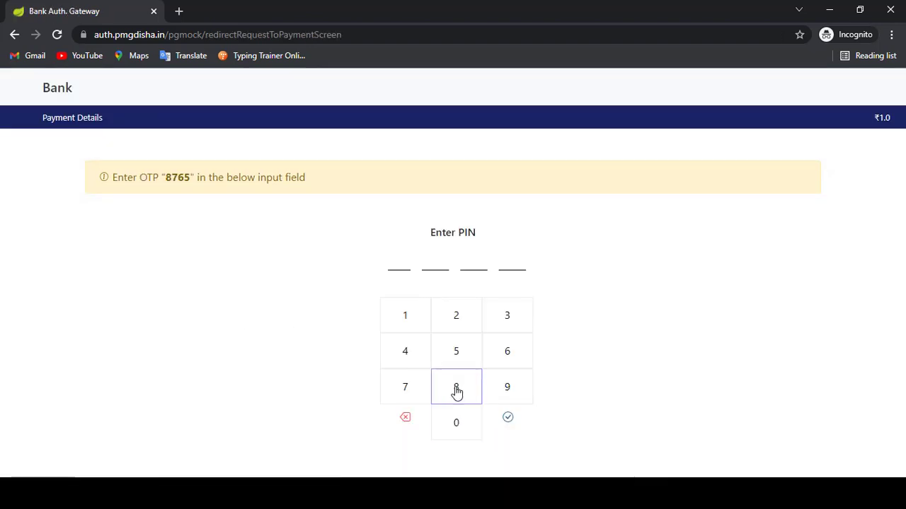
pyautogui.click(457, 391)
pyautogui.click(411, 394)
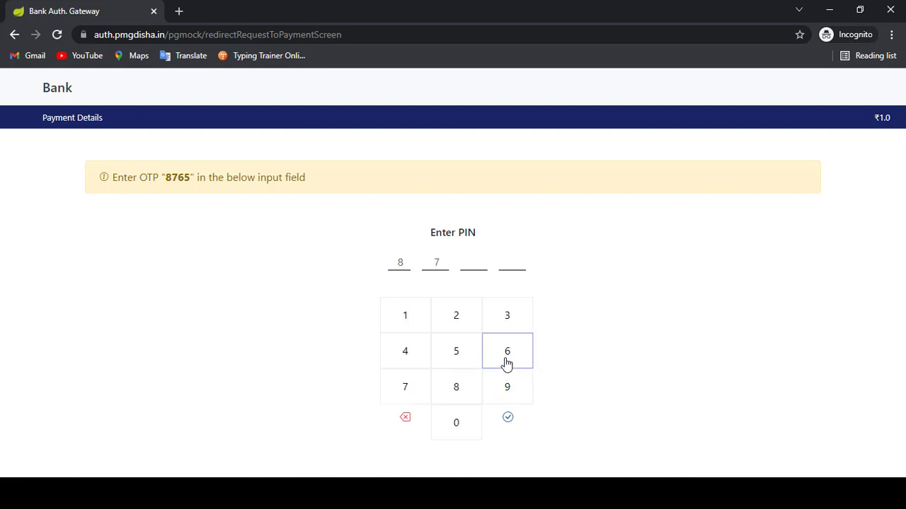
pyautogui.click(505, 361)
pyautogui.click(466, 362)
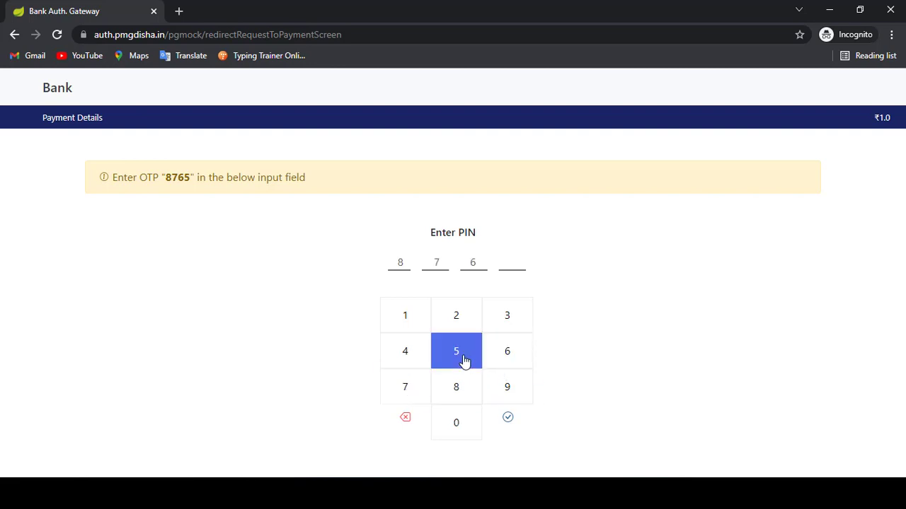
pyautogui.click(507, 419)
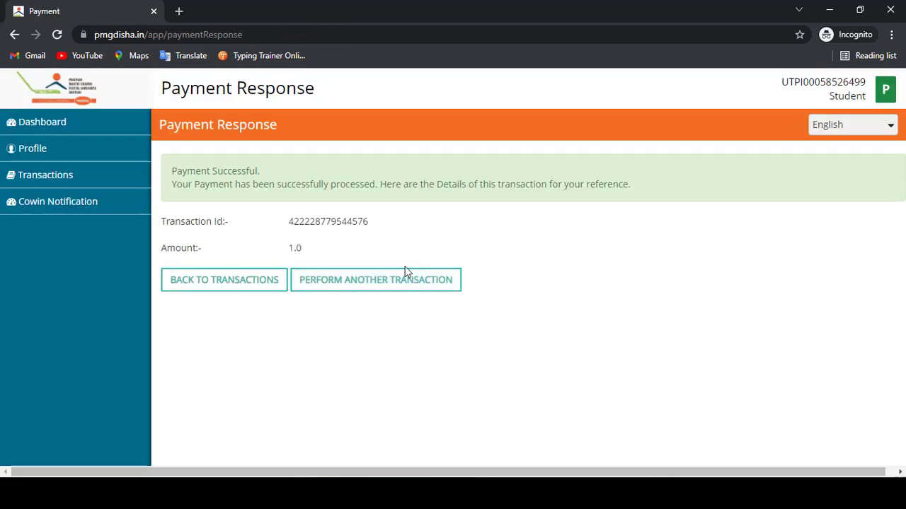
# Pay a second ₹1 test payment with the same payment address and PIN, then start another
pyautogui.click(390, 279)
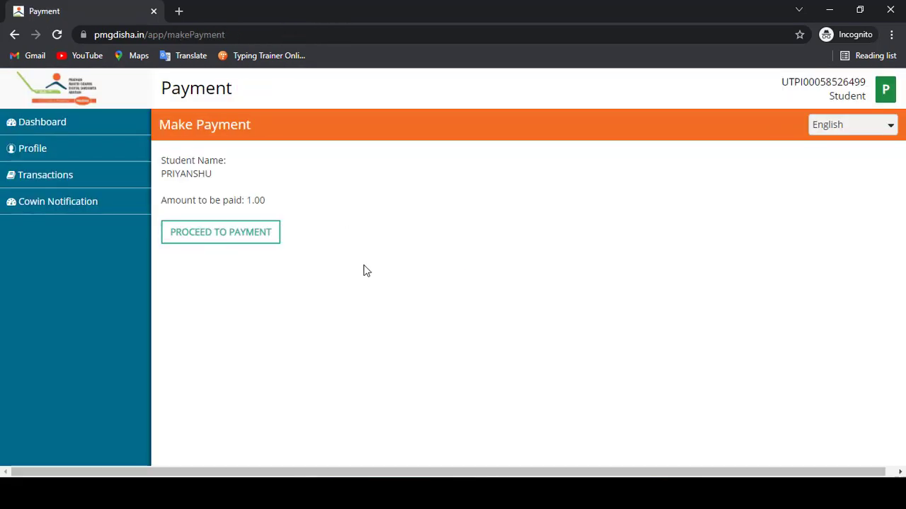
pyautogui.click(209, 233)
pyautogui.rightClick(351, 237)
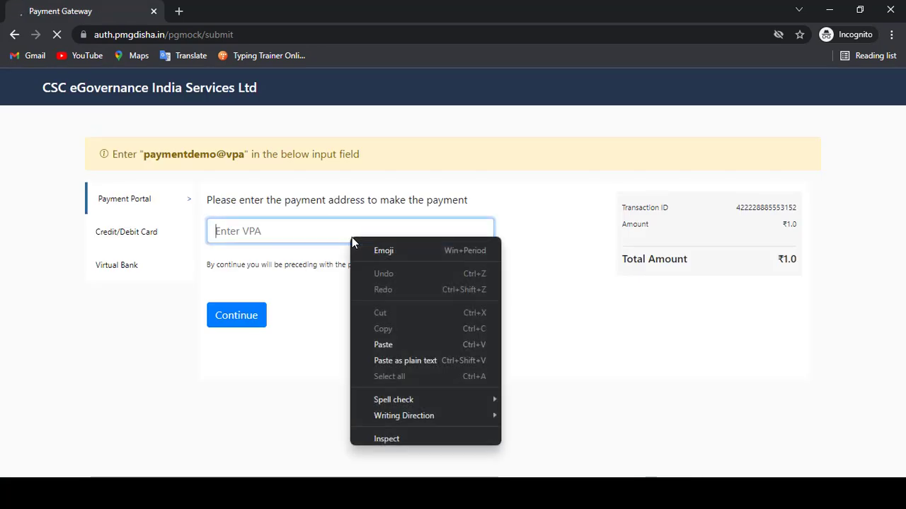
pyautogui.click(406, 347)
pyautogui.click(234, 319)
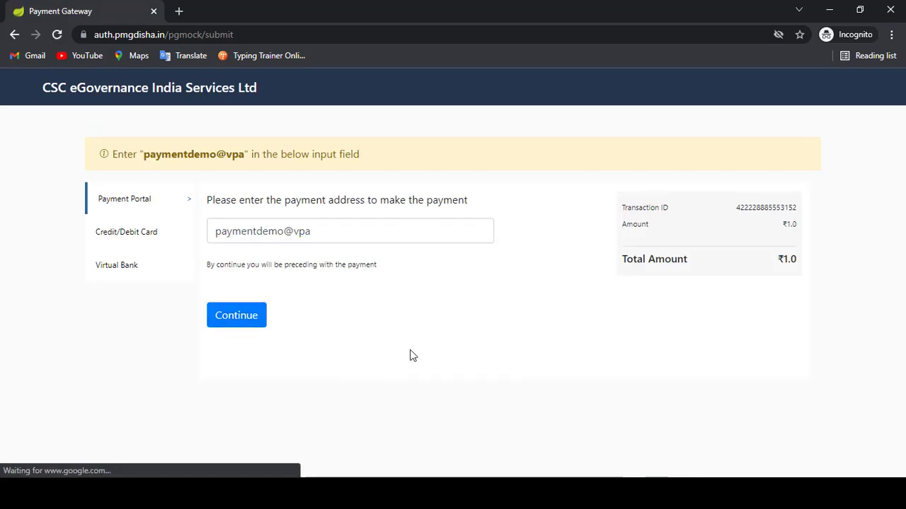
pyautogui.click(445, 385)
pyautogui.click(404, 387)
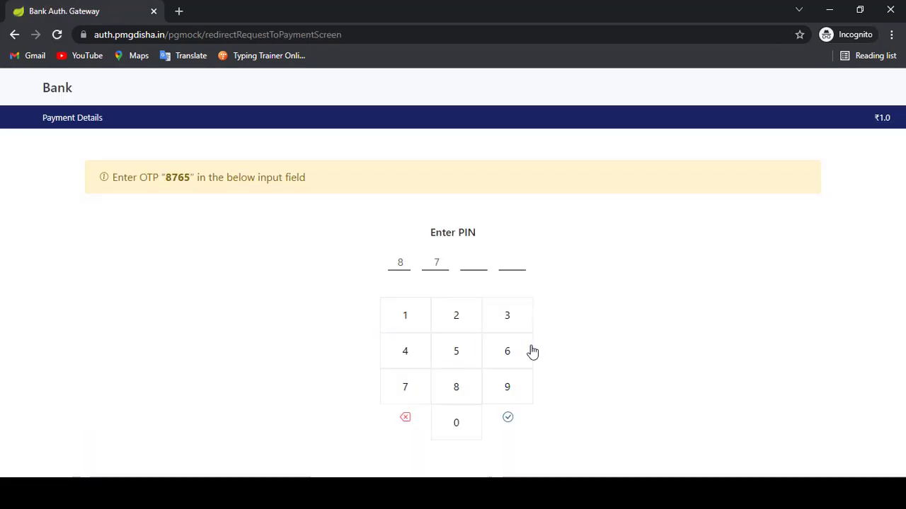
pyautogui.click(499, 355)
pyautogui.click(470, 357)
pyautogui.click(506, 418)
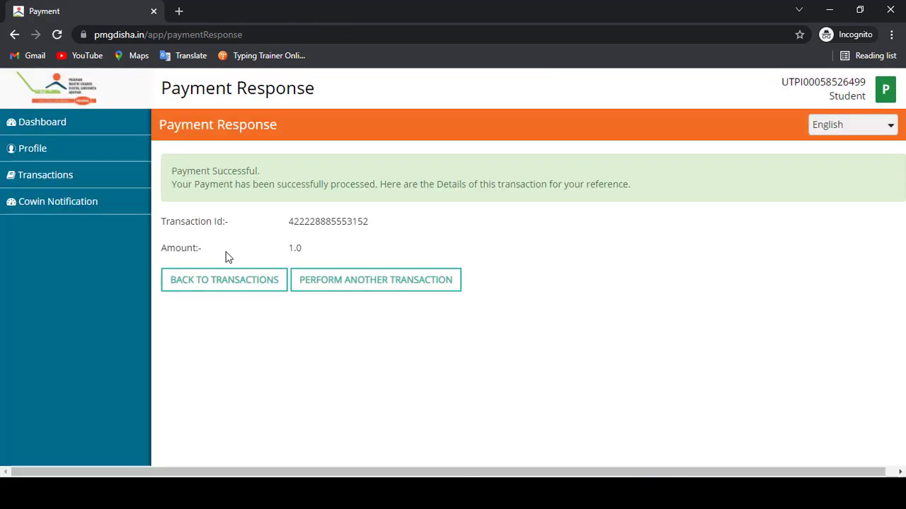
pyautogui.click(375, 280)
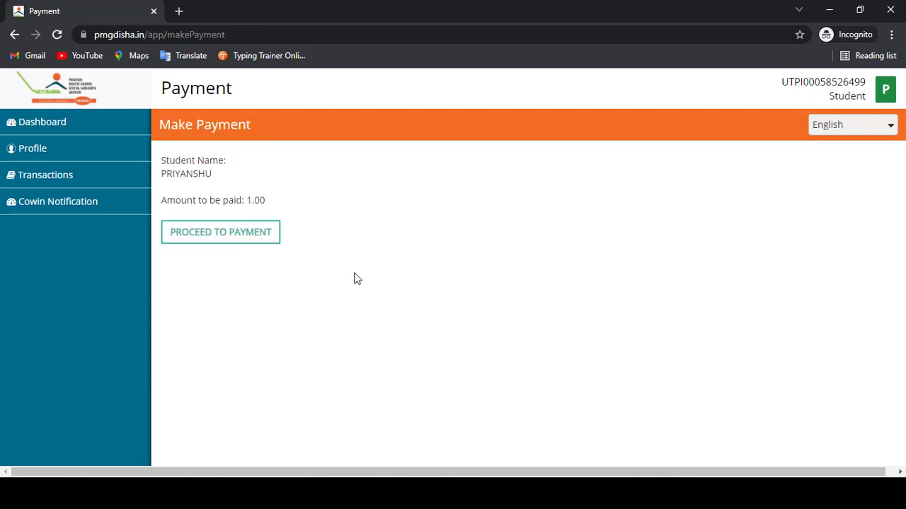
# Paste the demo payment address for the third ₹1 payment and pass the motorcycle image check
pyautogui.click(222, 230)
pyautogui.rightClick(326, 228)
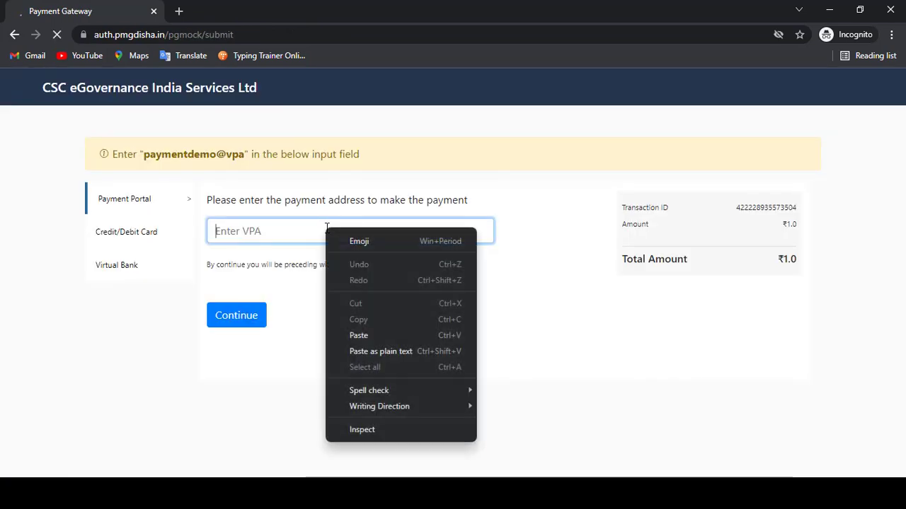
pyautogui.click(364, 335)
pyautogui.click(249, 317)
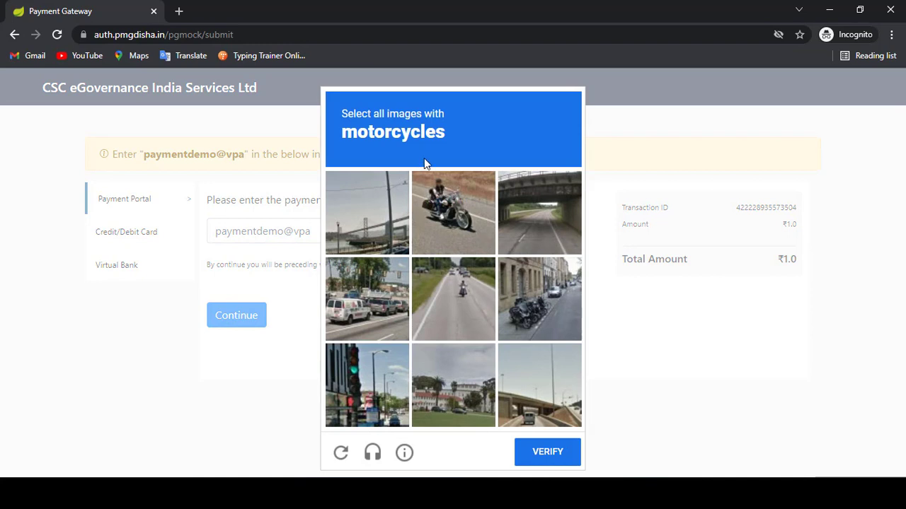
pyautogui.click(457, 203)
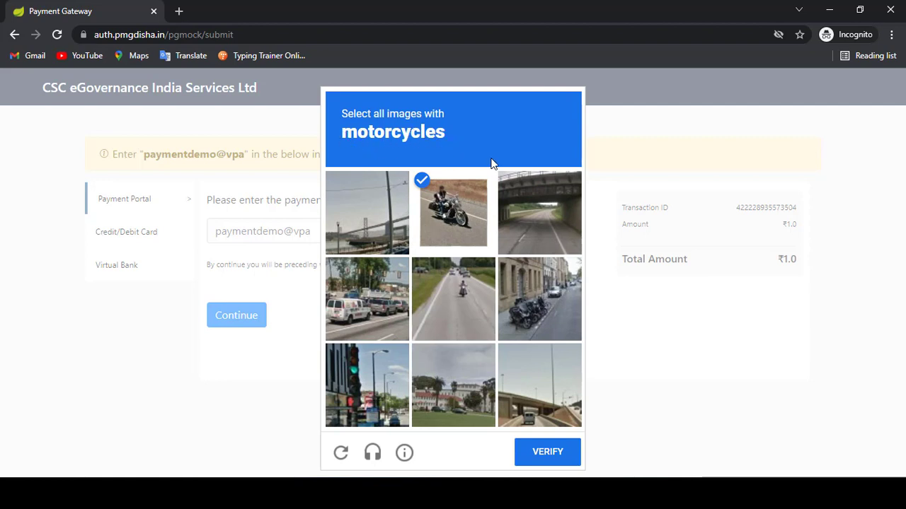
pyautogui.click(541, 303)
pyautogui.click(455, 291)
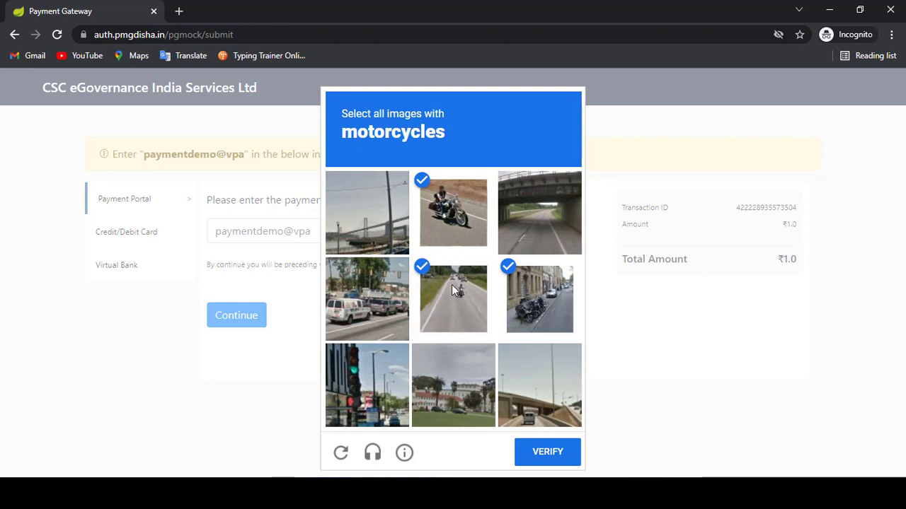
pyautogui.click(547, 451)
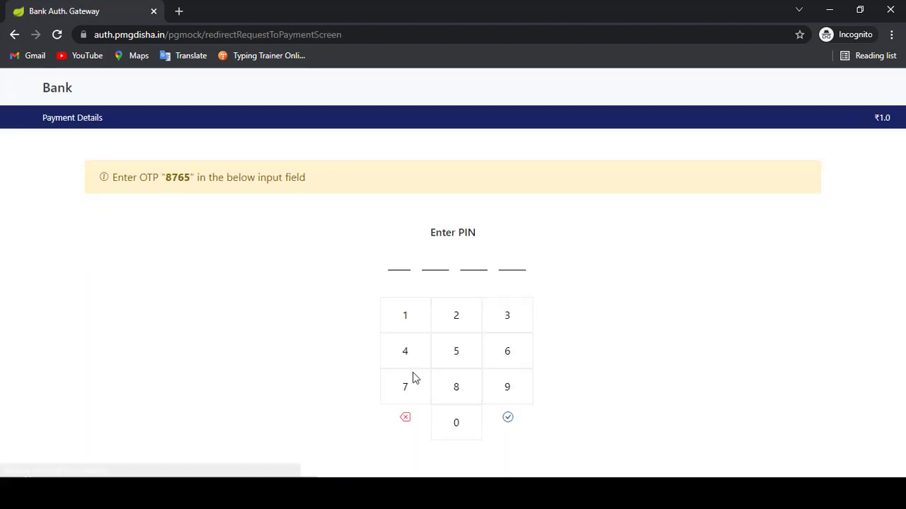
# Enter the four-digit bank PIN to finish the payment and return to the student dashboard
pyautogui.click(455, 395)
pyautogui.click(426, 394)
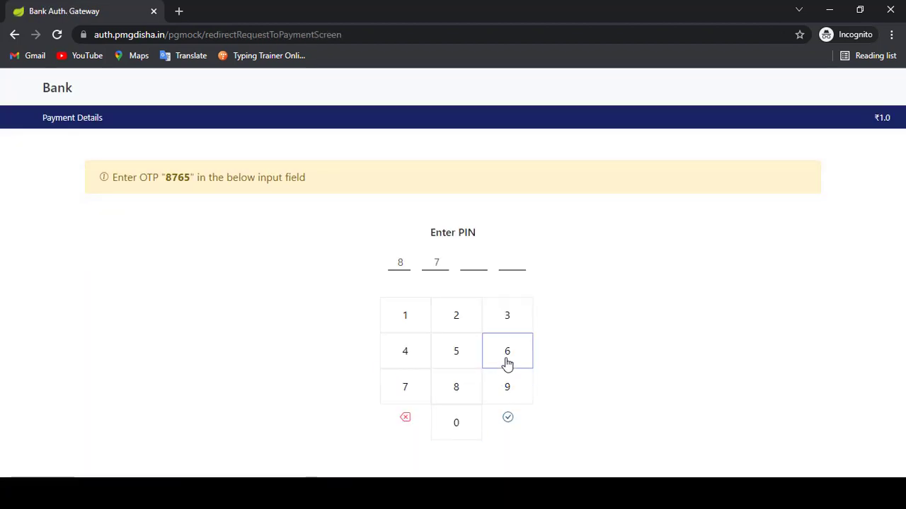
pyautogui.click(507, 361)
pyautogui.click(469, 362)
pyautogui.click(500, 421)
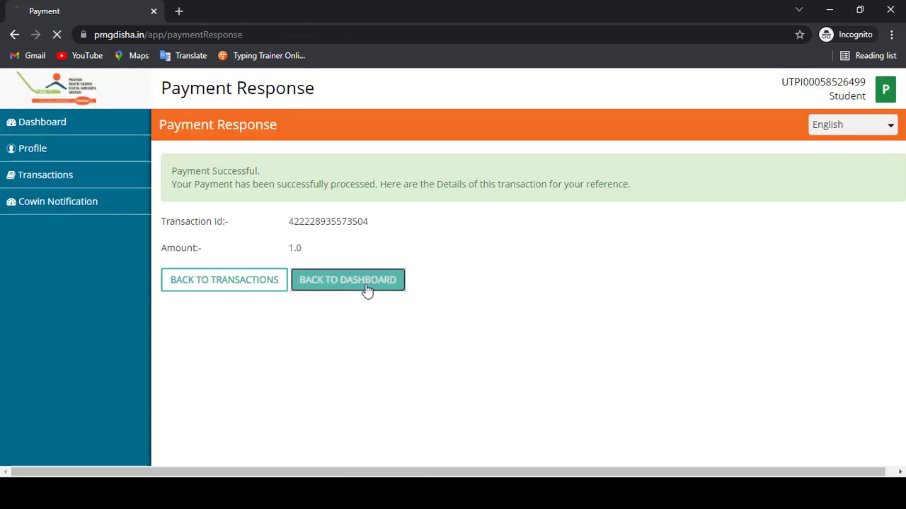
pyautogui.click(367, 290)
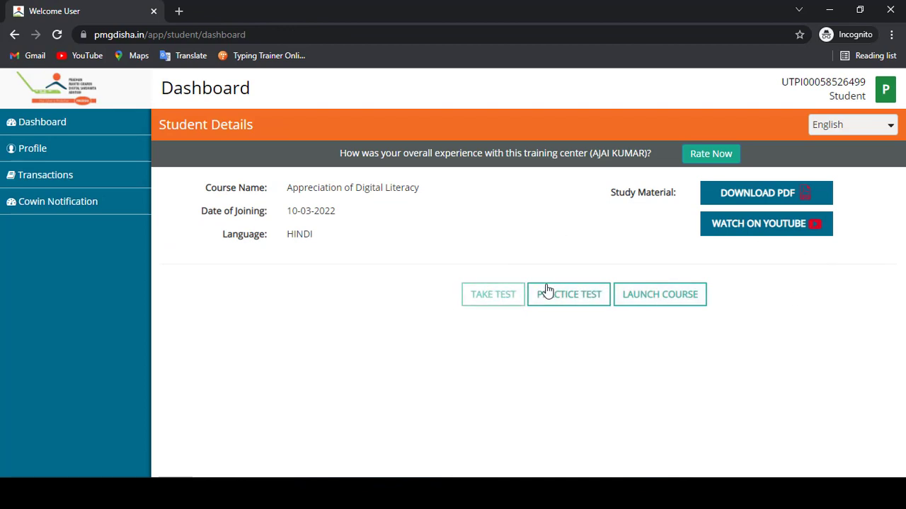
pyautogui.click(75, 139)
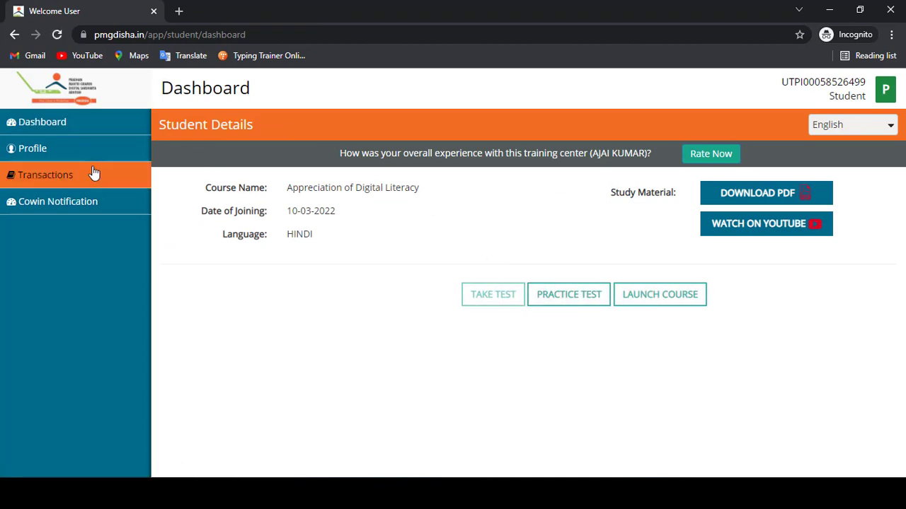
pyautogui.click(75, 156)
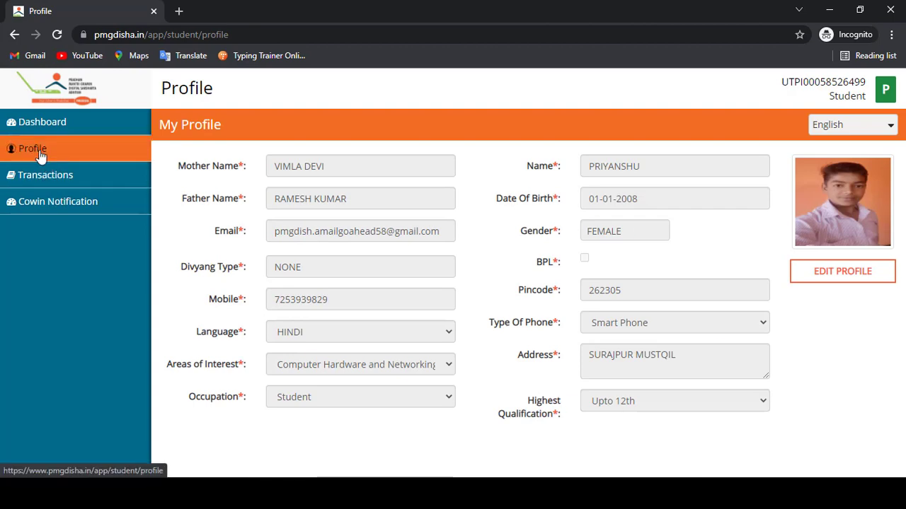
pyautogui.click(4, 124)
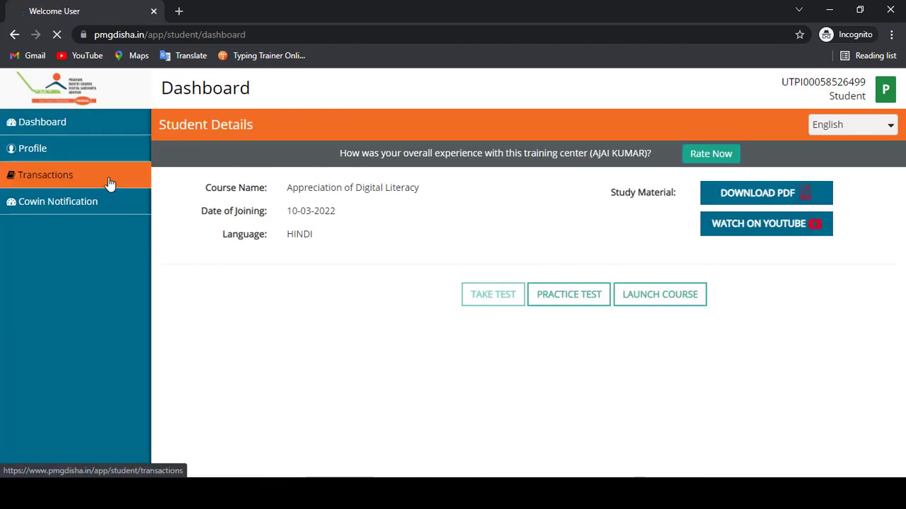
pyautogui.click(111, 185)
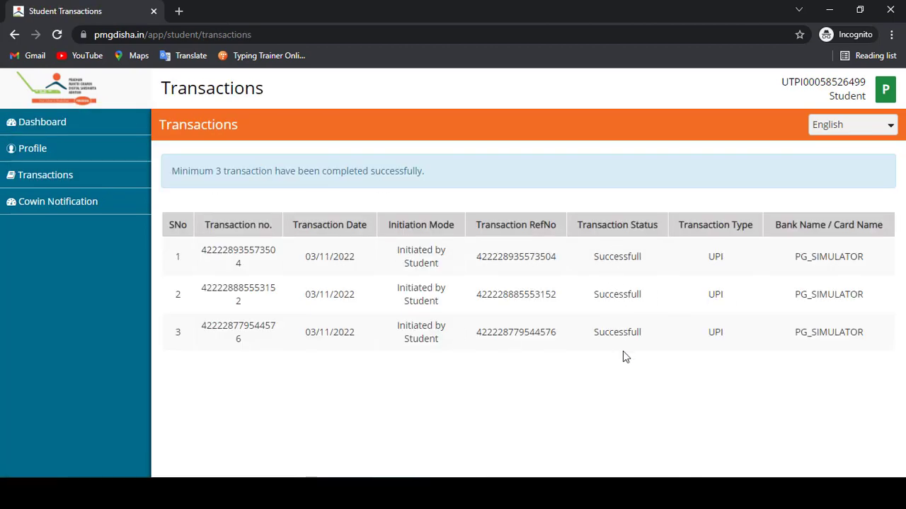
pyautogui.click(18, 122)
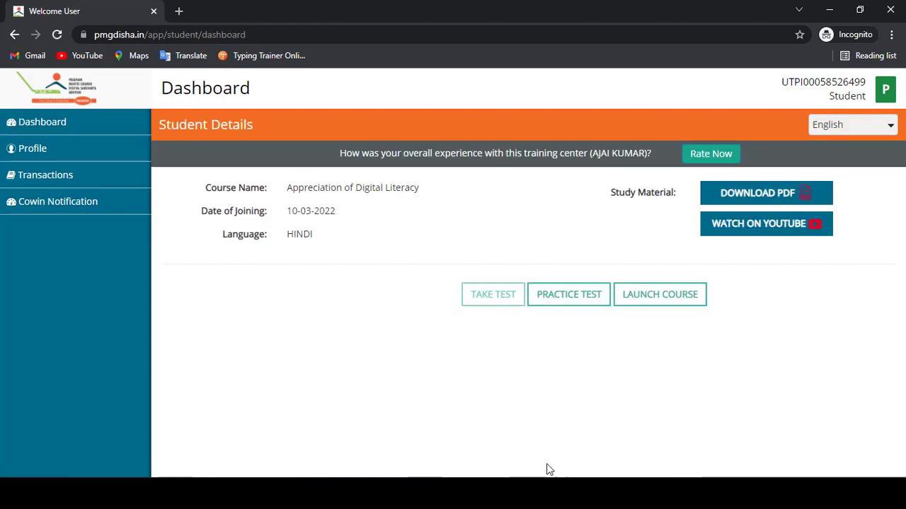
pyautogui.moveTo(467, 496)
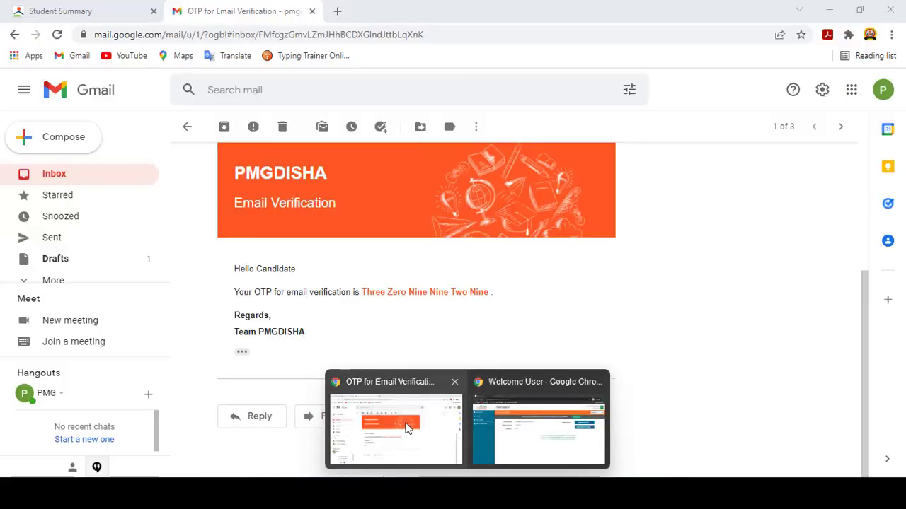
# Reload the training centre's Student Summary list and scroll to the second student's Email Verified and Outcome Form ticks
pyautogui.click(408, 427)
pyautogui.click(85, 11)
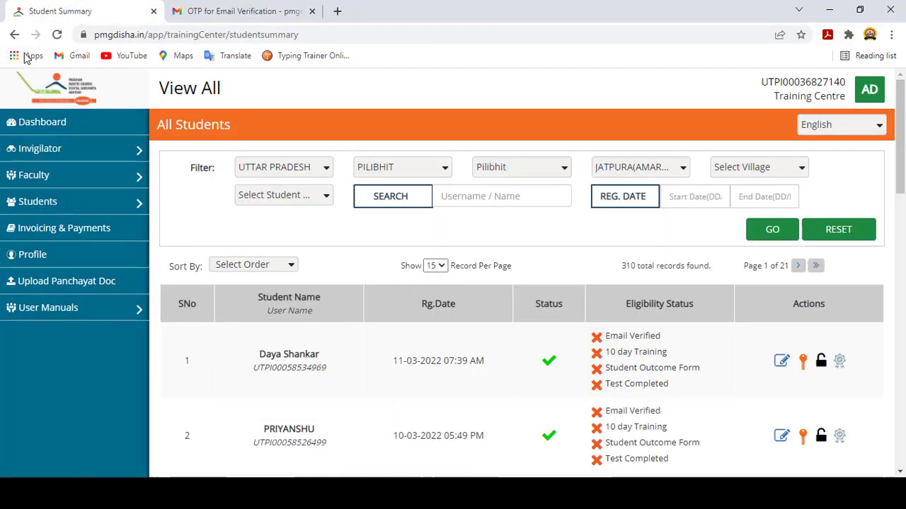
pyautogui.click(57, 34)
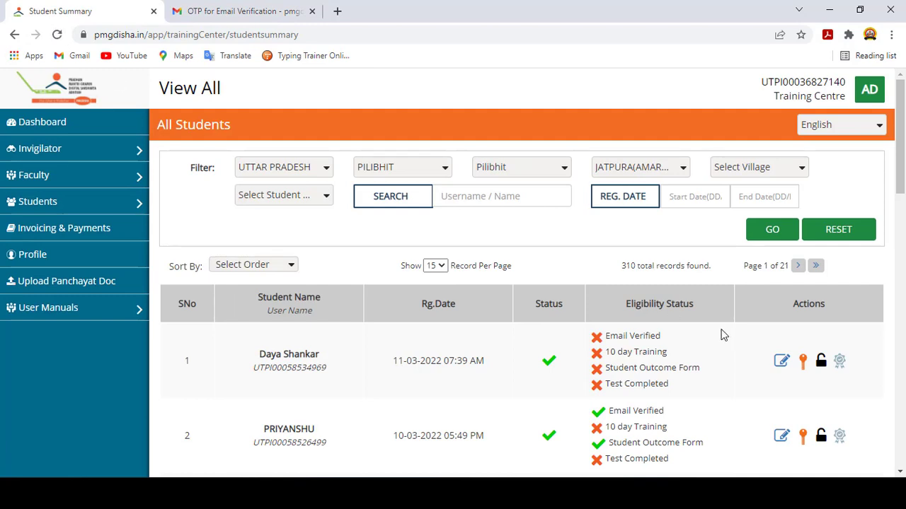
pyautogui.scroll(-1, 583, 375)
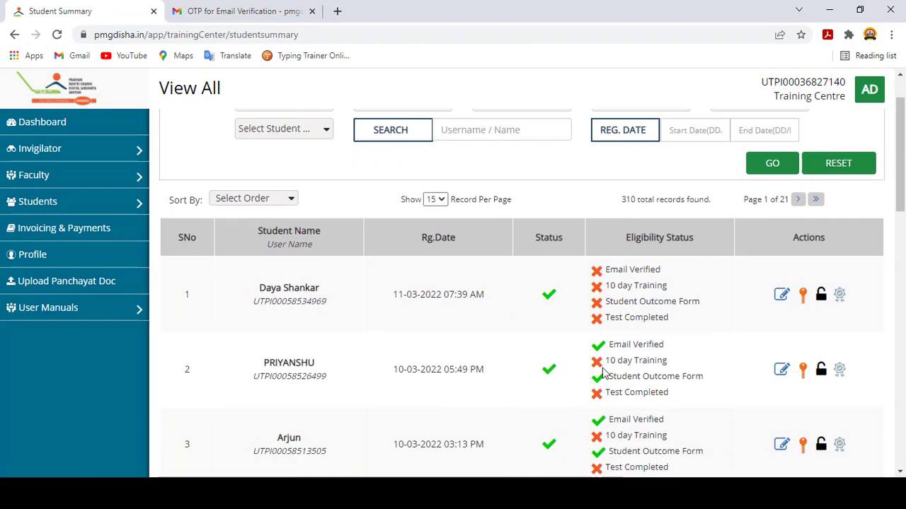